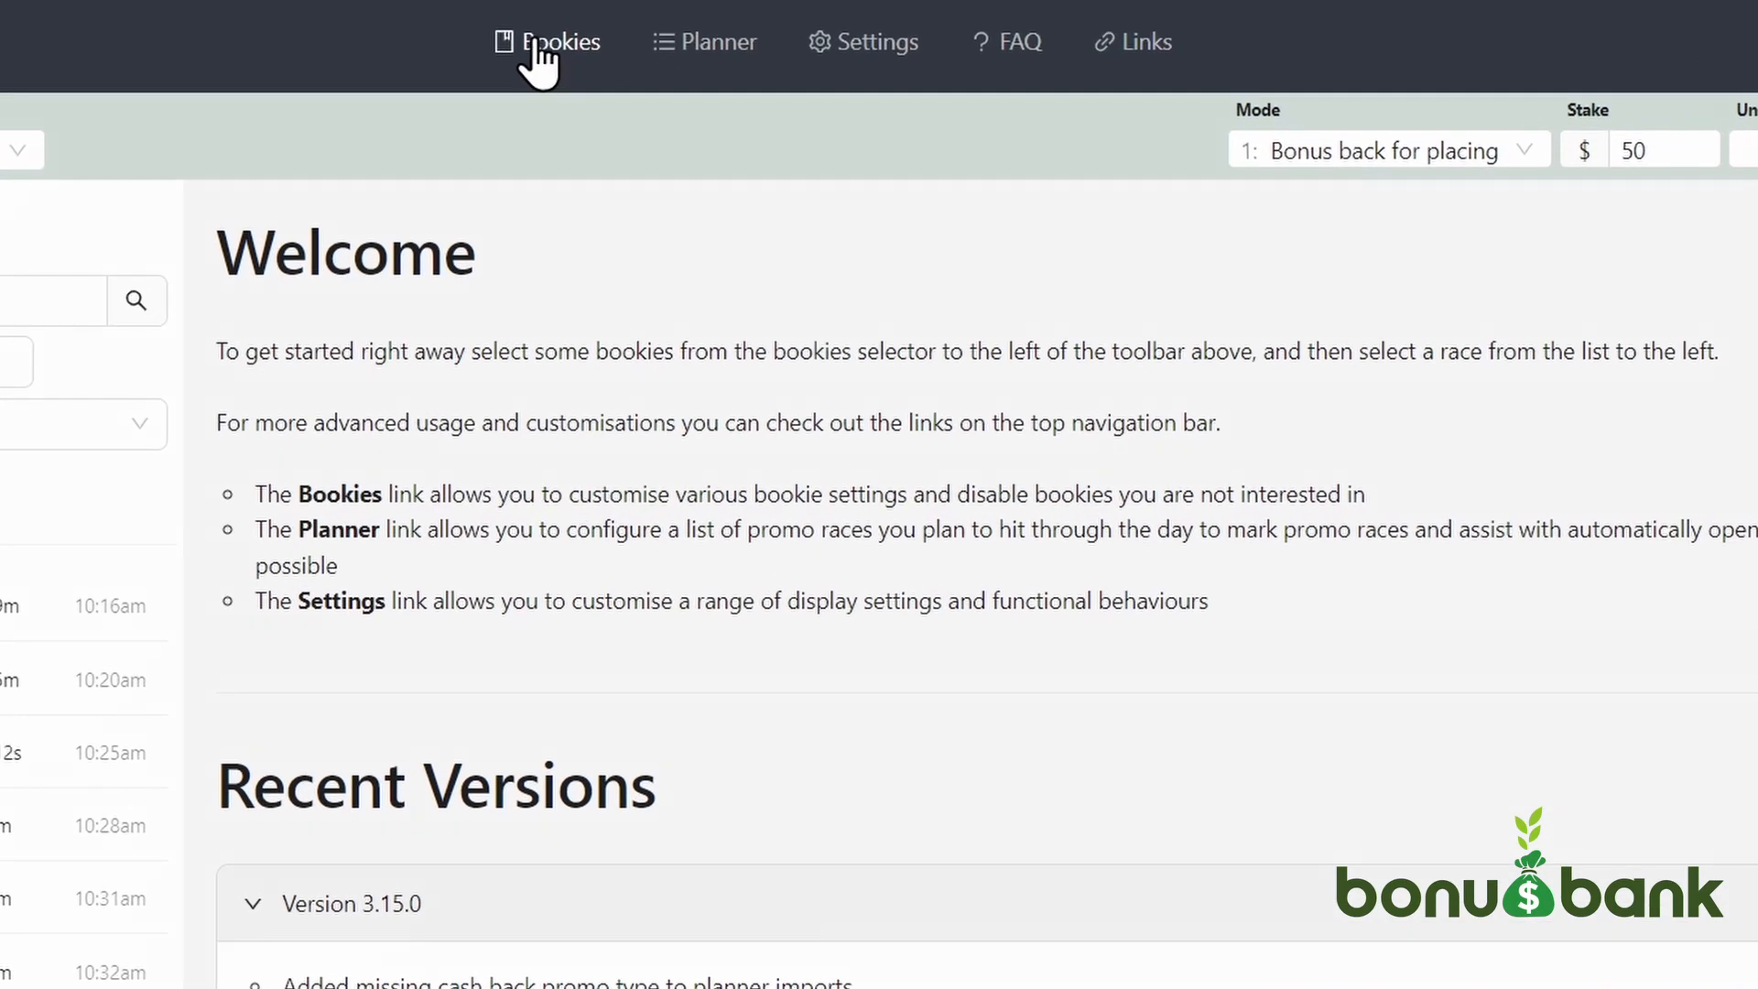
Open the master bookie list, review its per-bookie enabled, inject, retention, places and stake settings, and close it
click(635, 177)
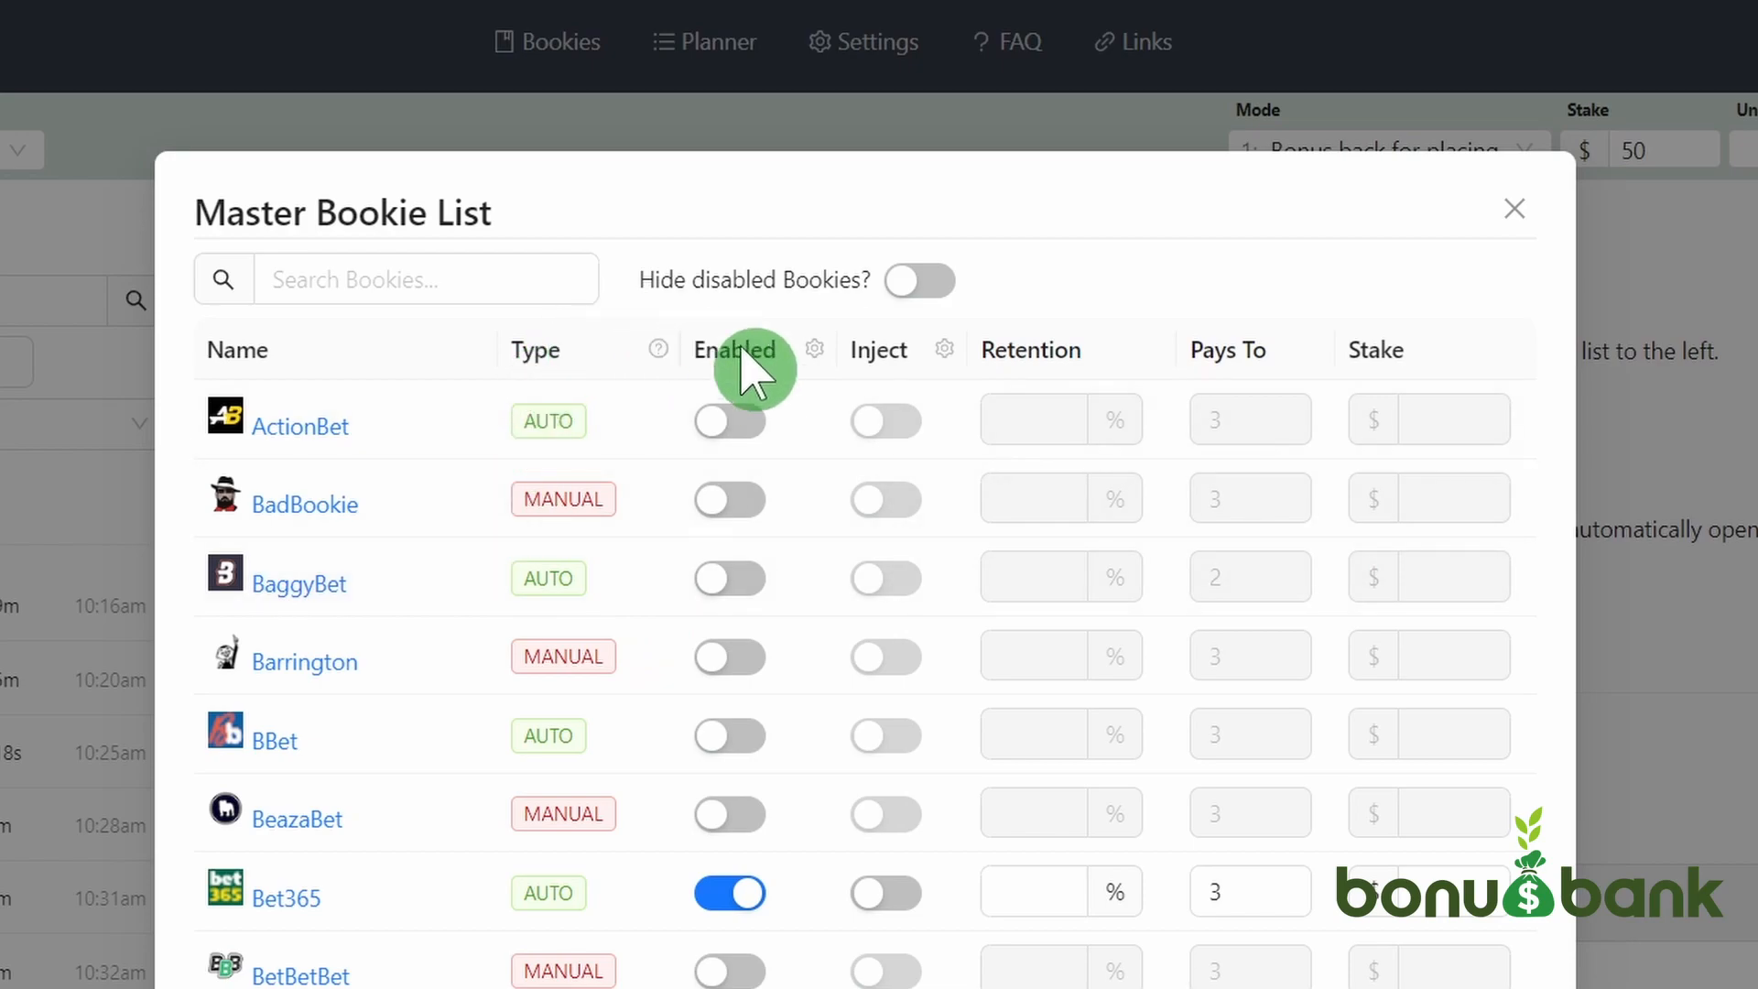
scroll(608, 589, down, 5)
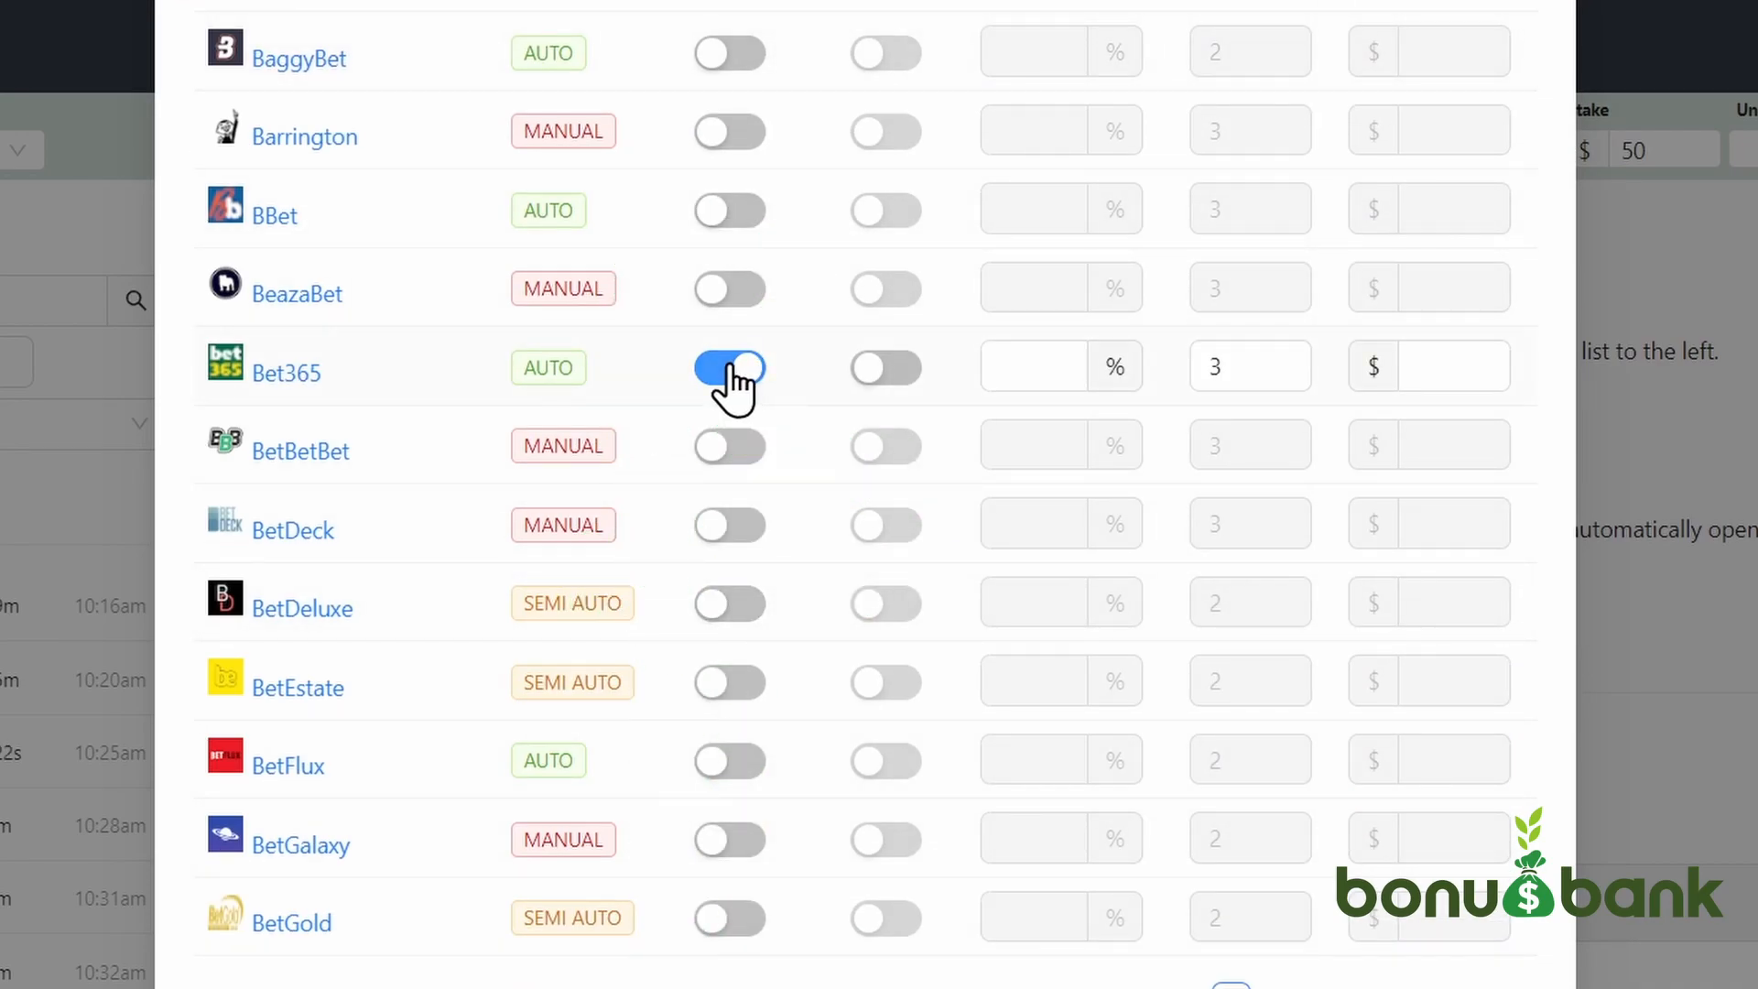
scroll(576, 673, up, 5)
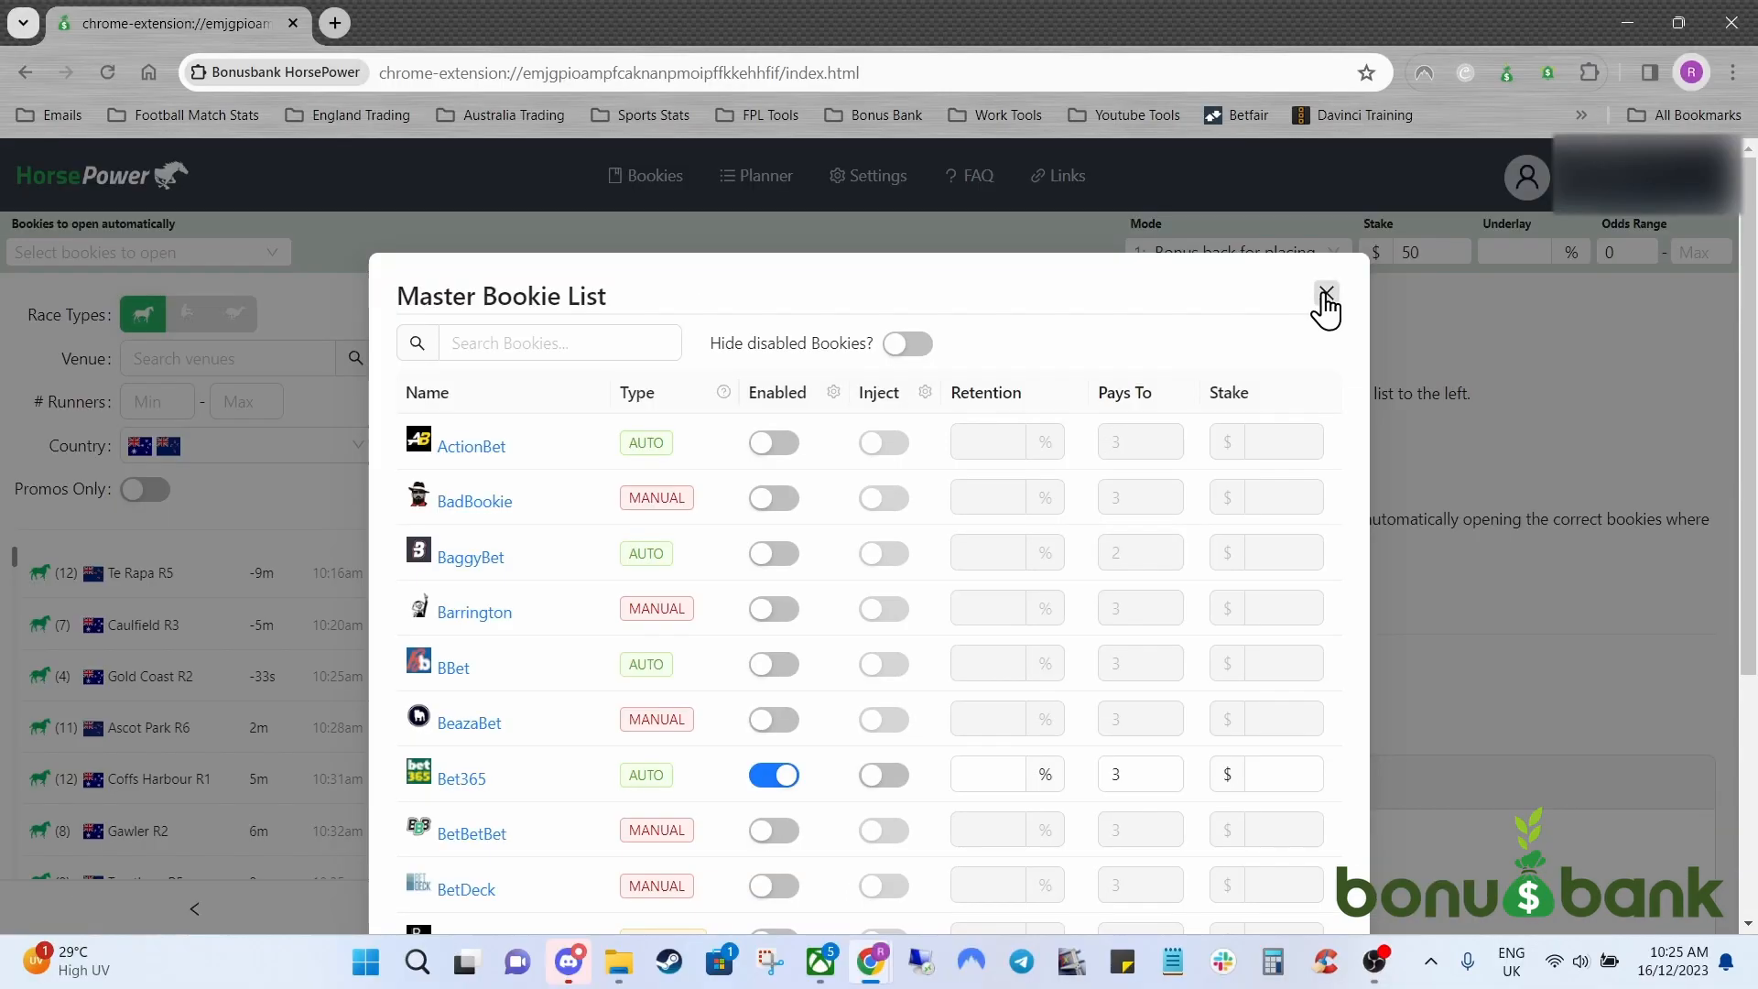
click(1324, 295)
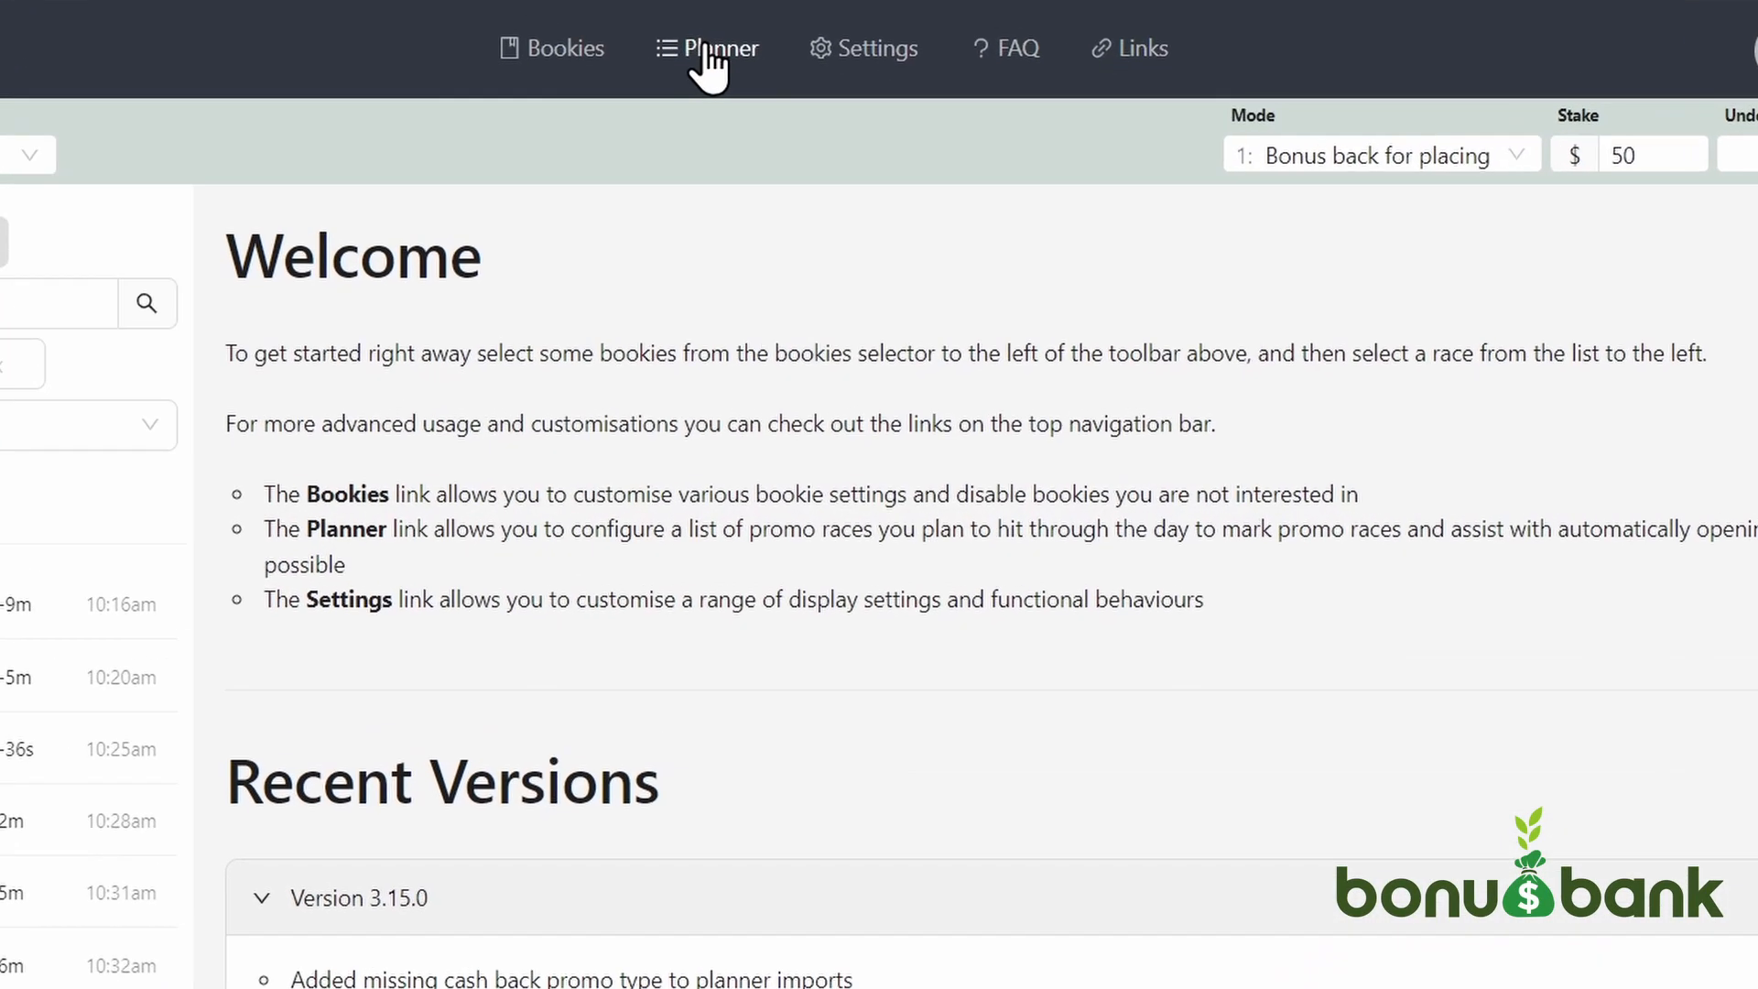
Import promos from the BonusBank promos page into the day planner for Sat, 16 December
click(696, 55)
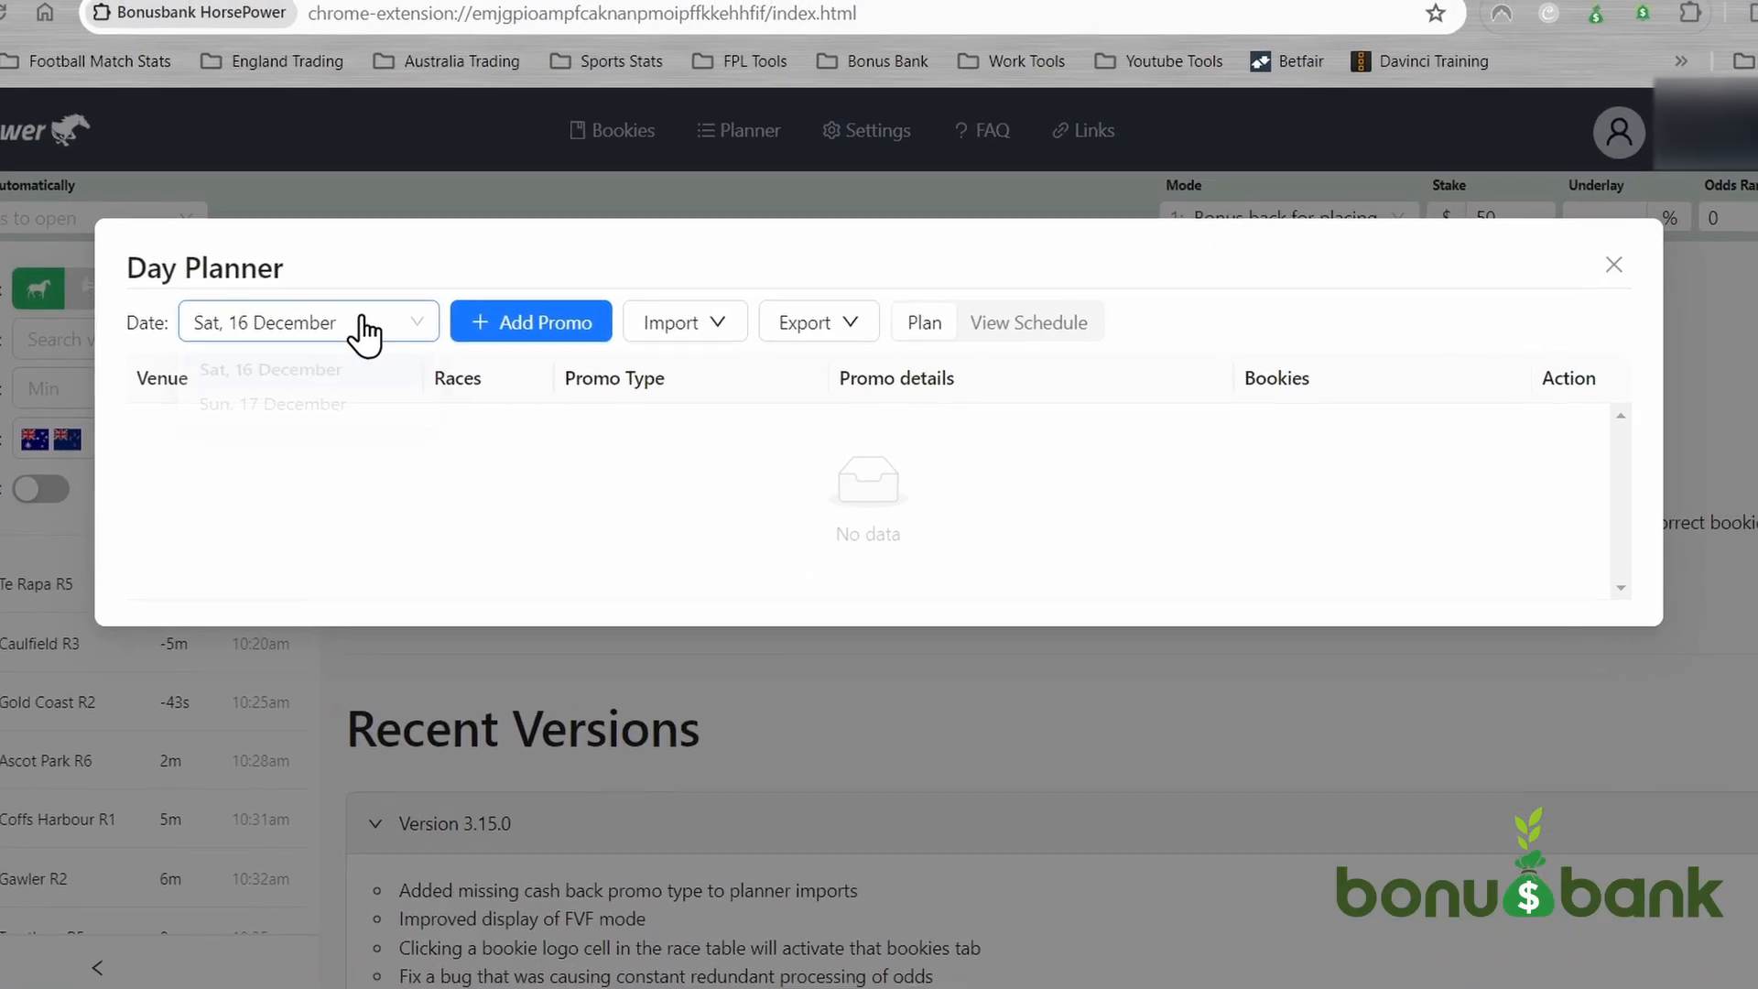
click(369, 337)
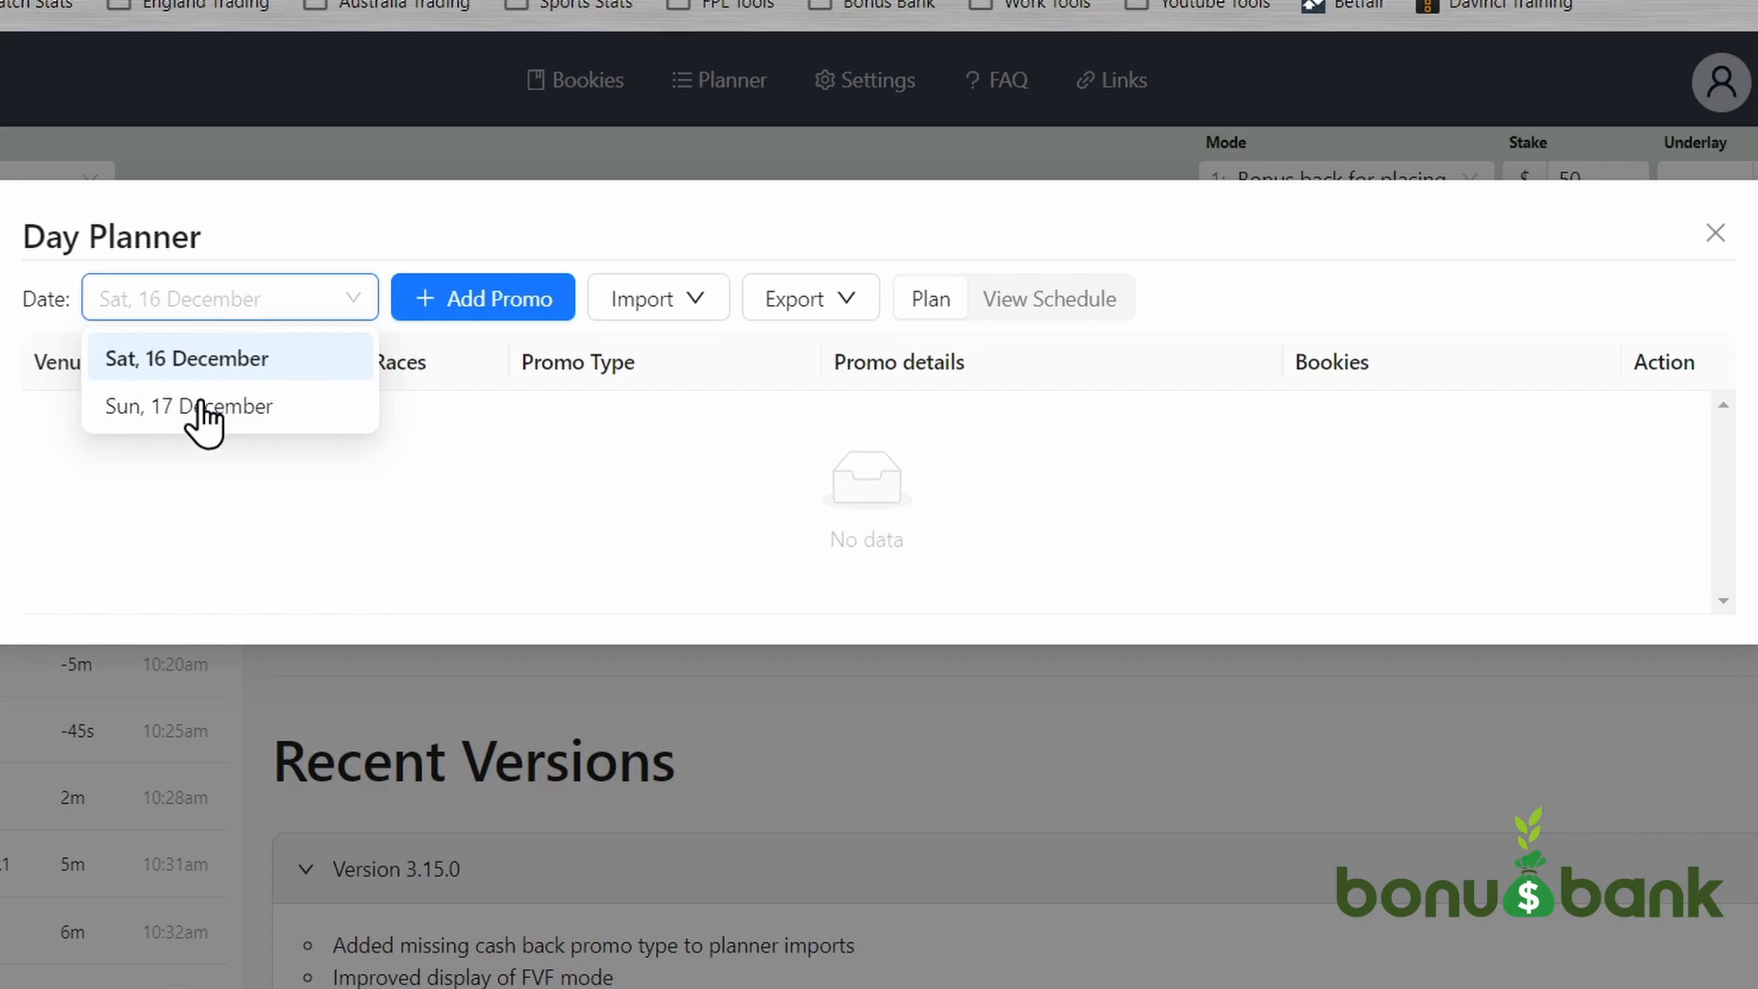
click(166, 366)
mouse_move(666, 314)
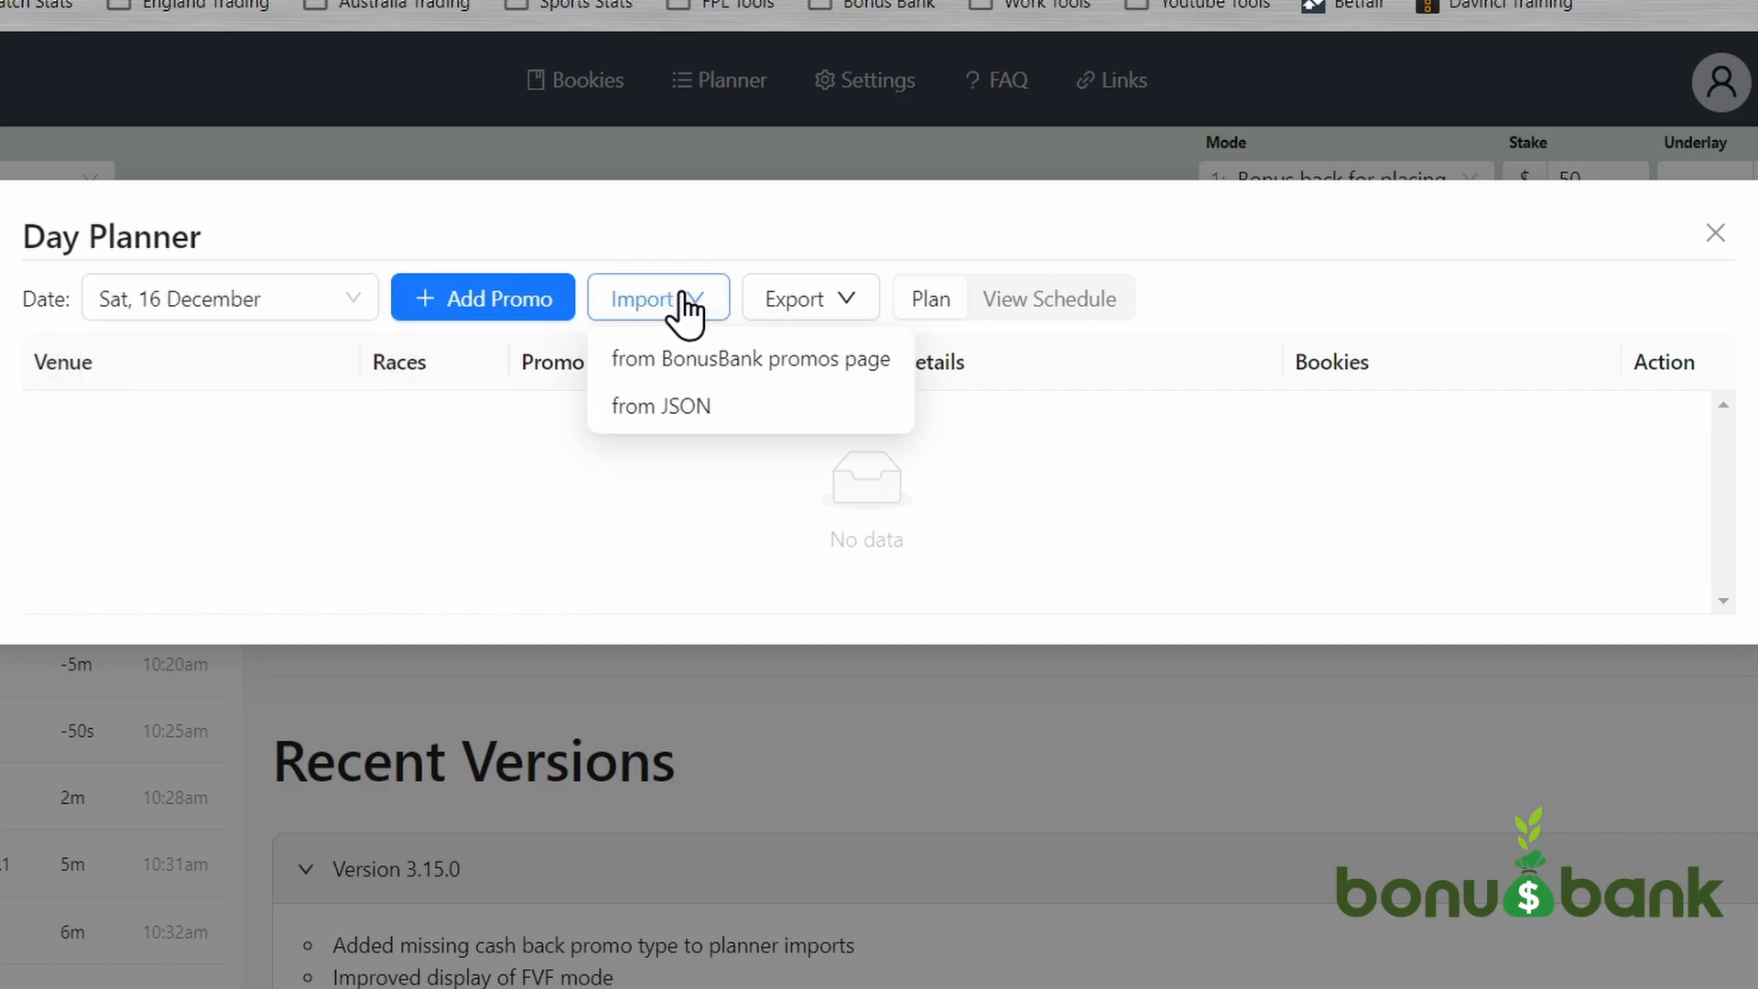
click(692, 364)
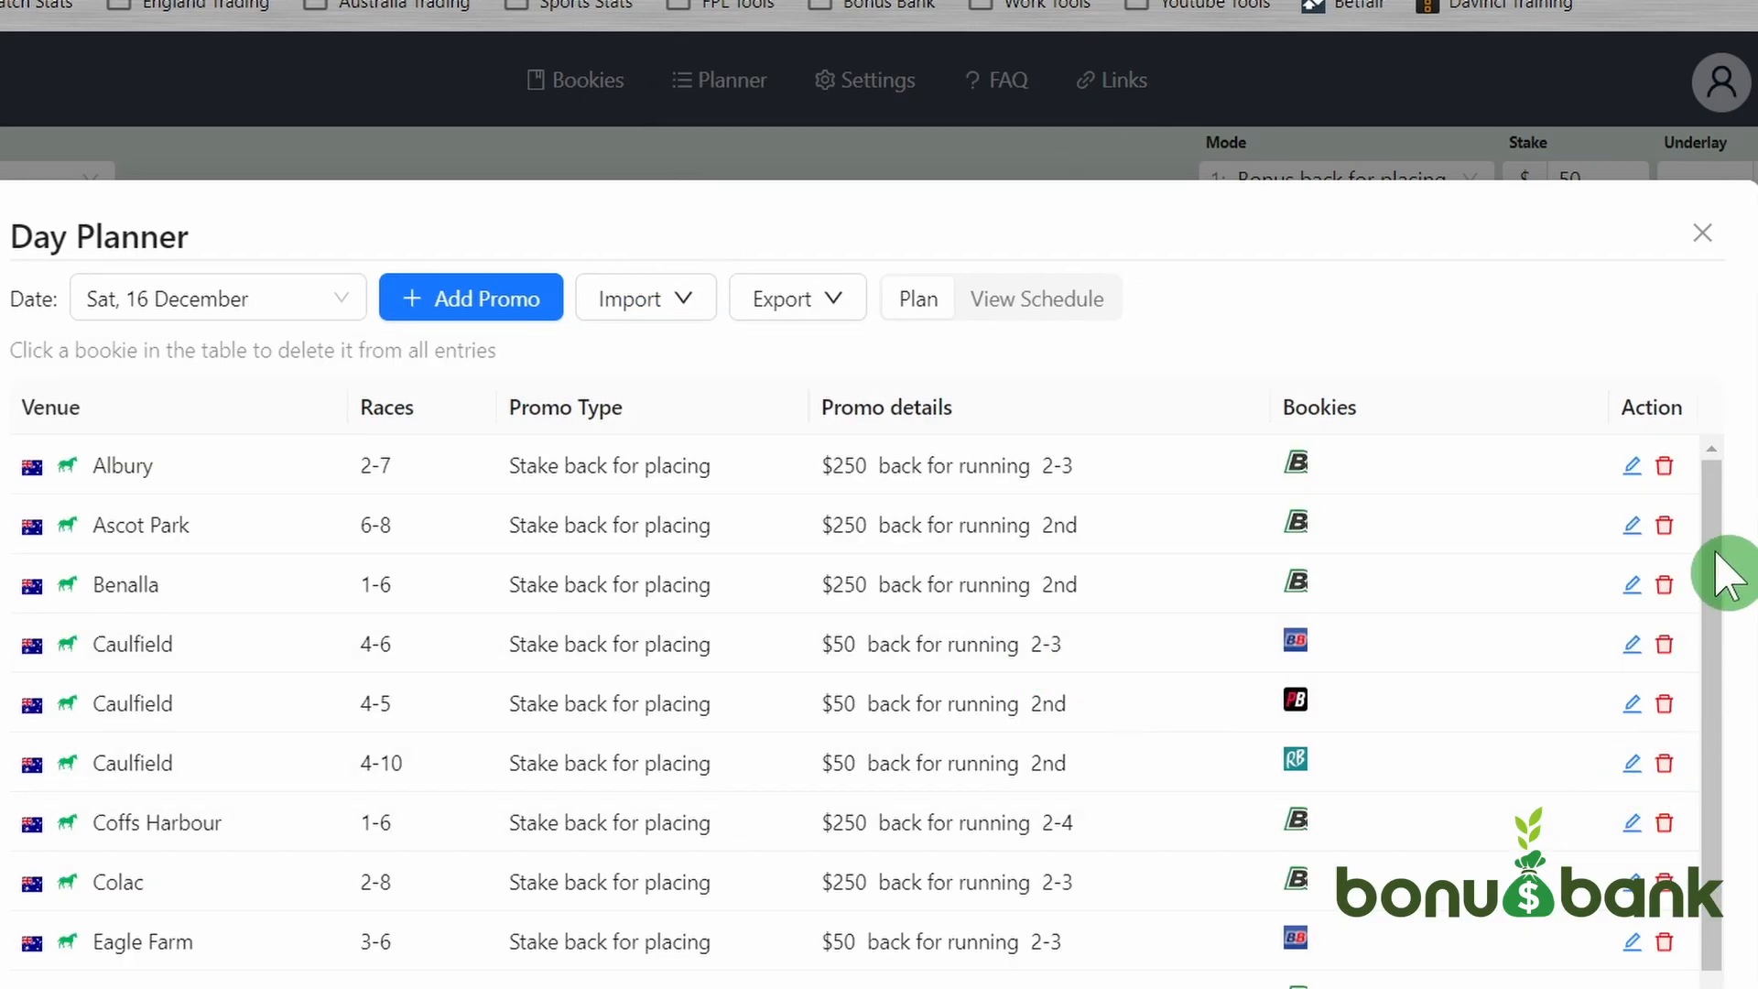
Review the imported promos and the day's race schedule in the planner, and close the planner
drag(1717, 553, 1703, 476)
click(1047, 314)
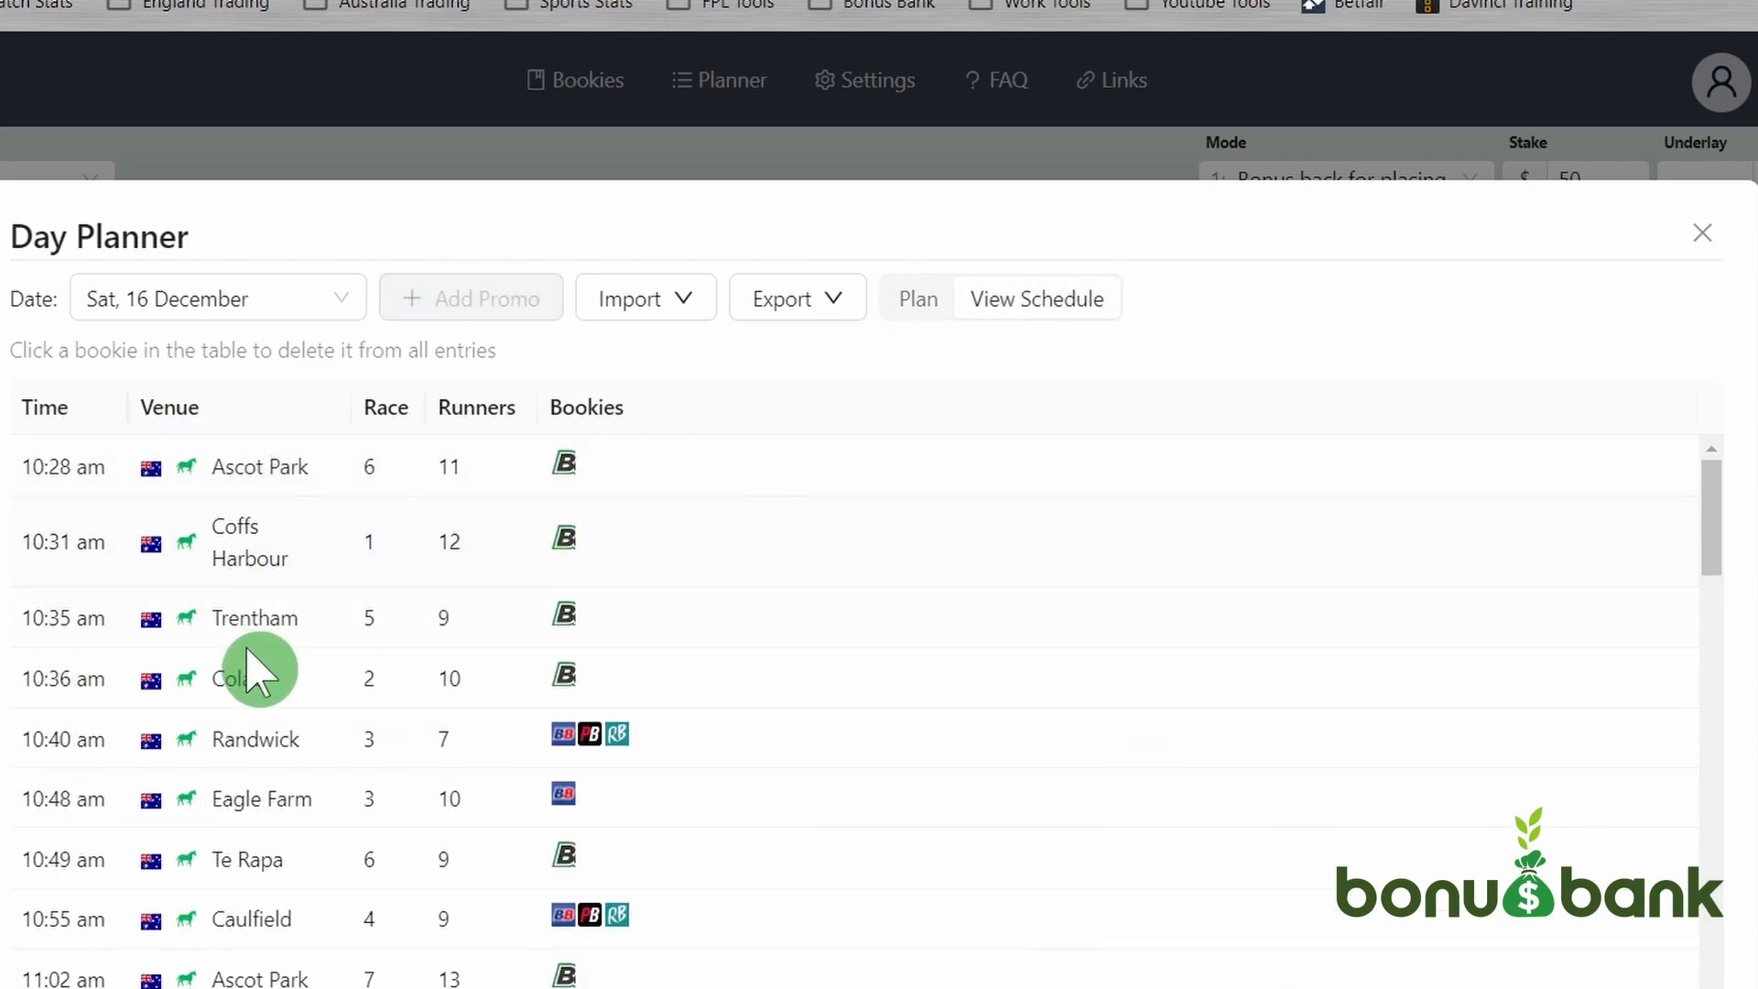
drag(1712, 518, 1712, 616)
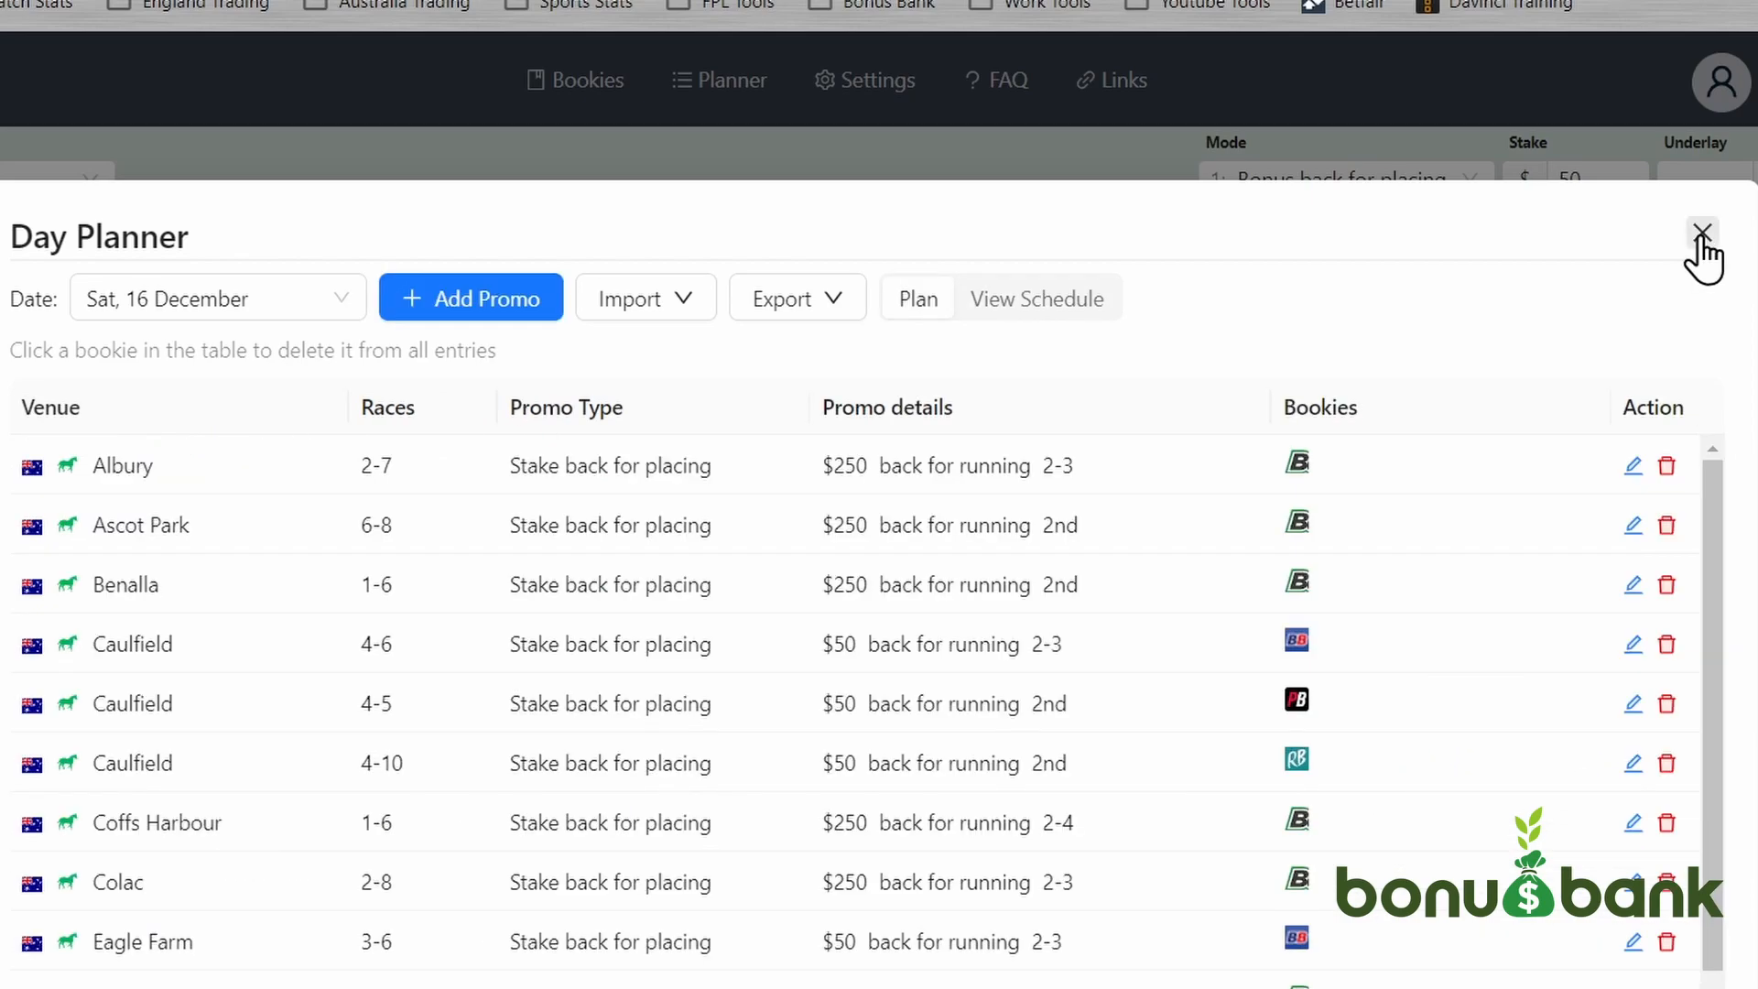
click(1701, 236)
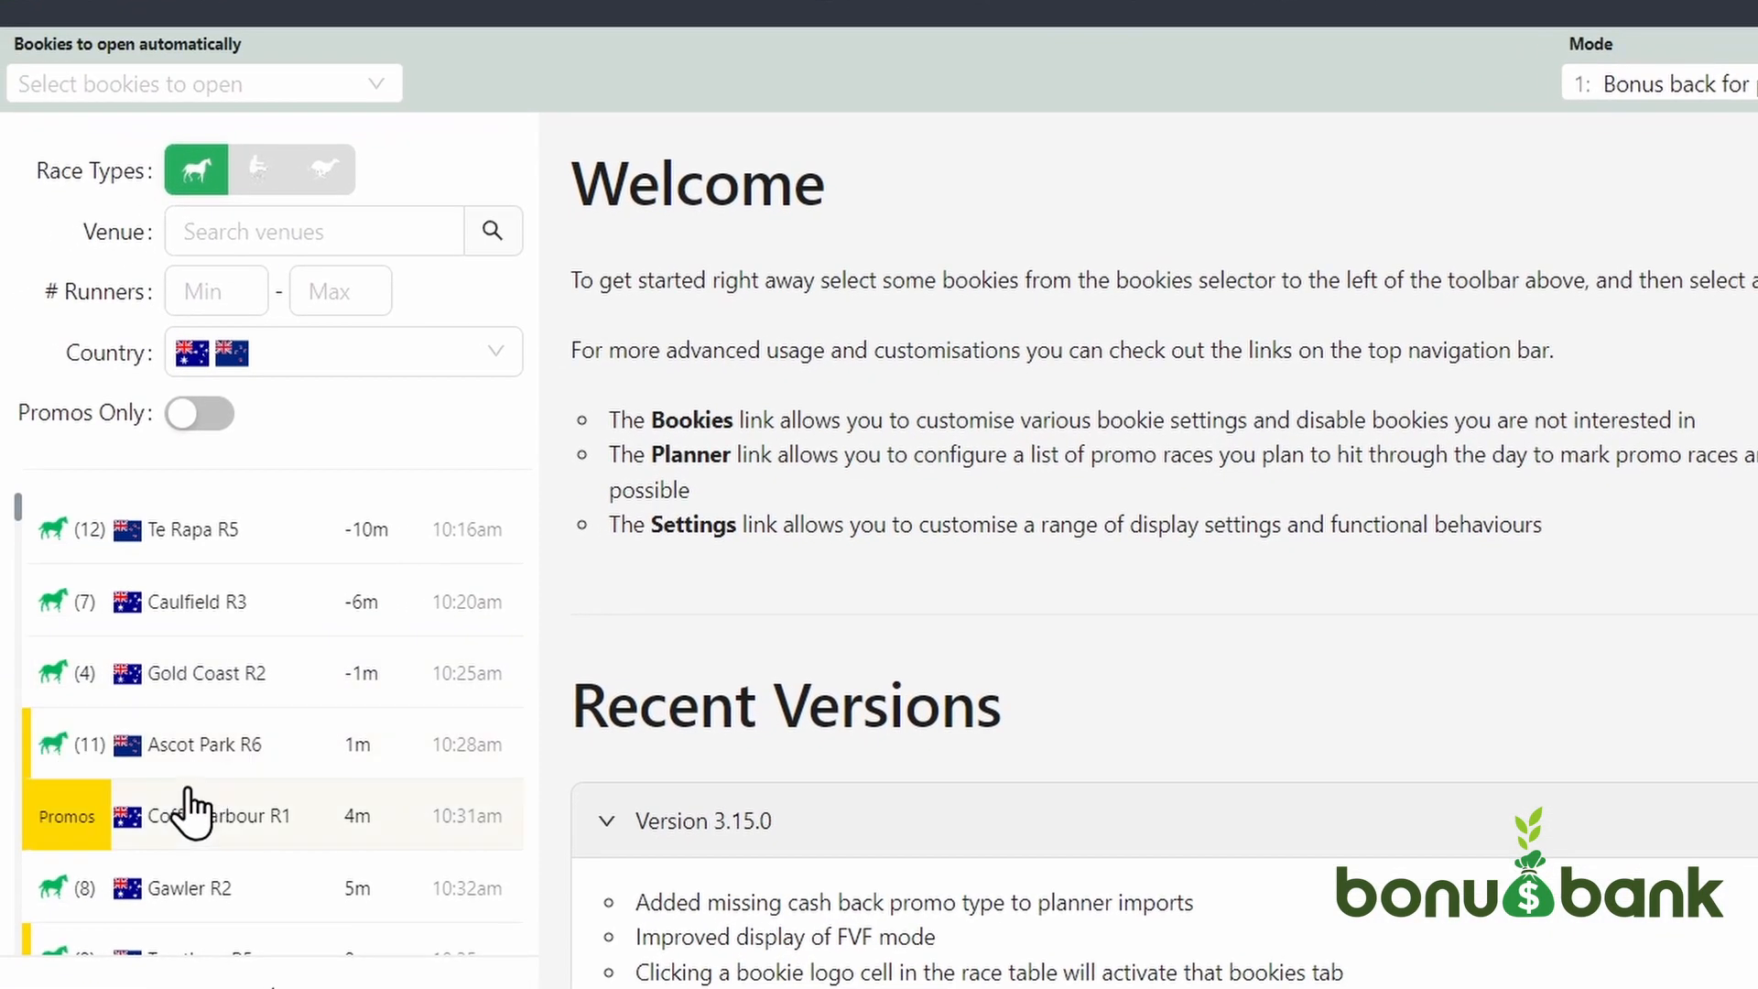
Check the promo bookies on the marked races in the race list and open Randwick R3
mouse_move(53, 834)
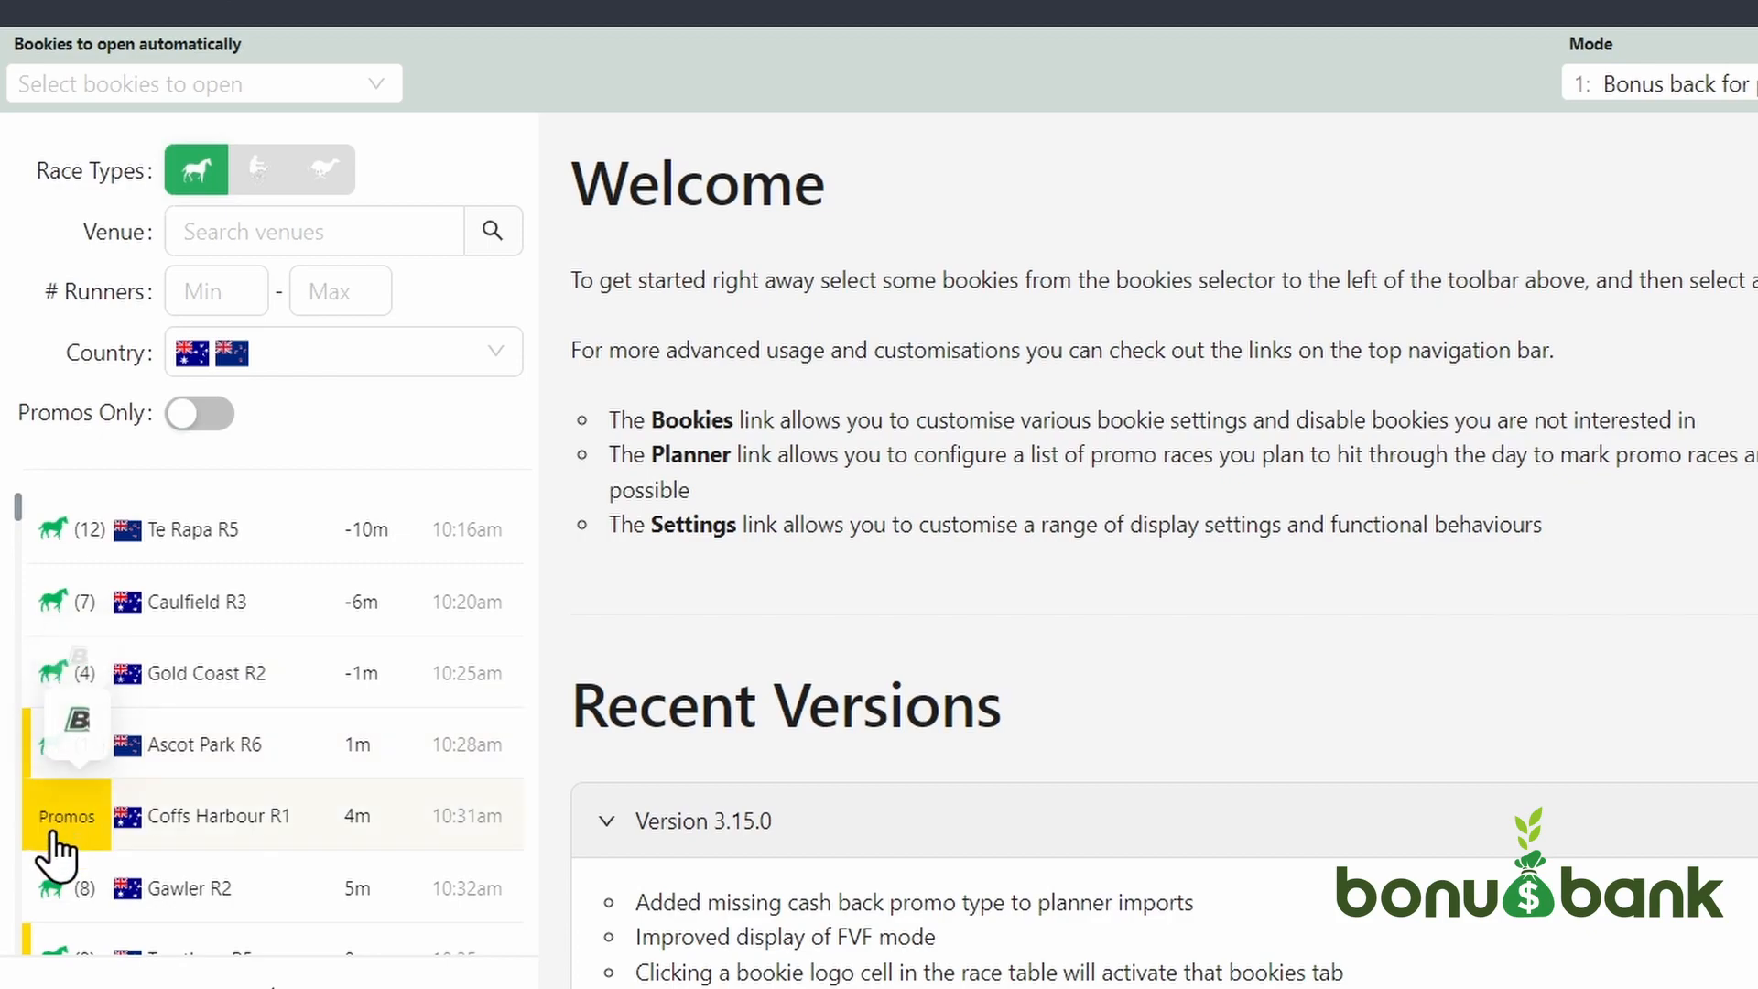
mouse_move(106, 746)
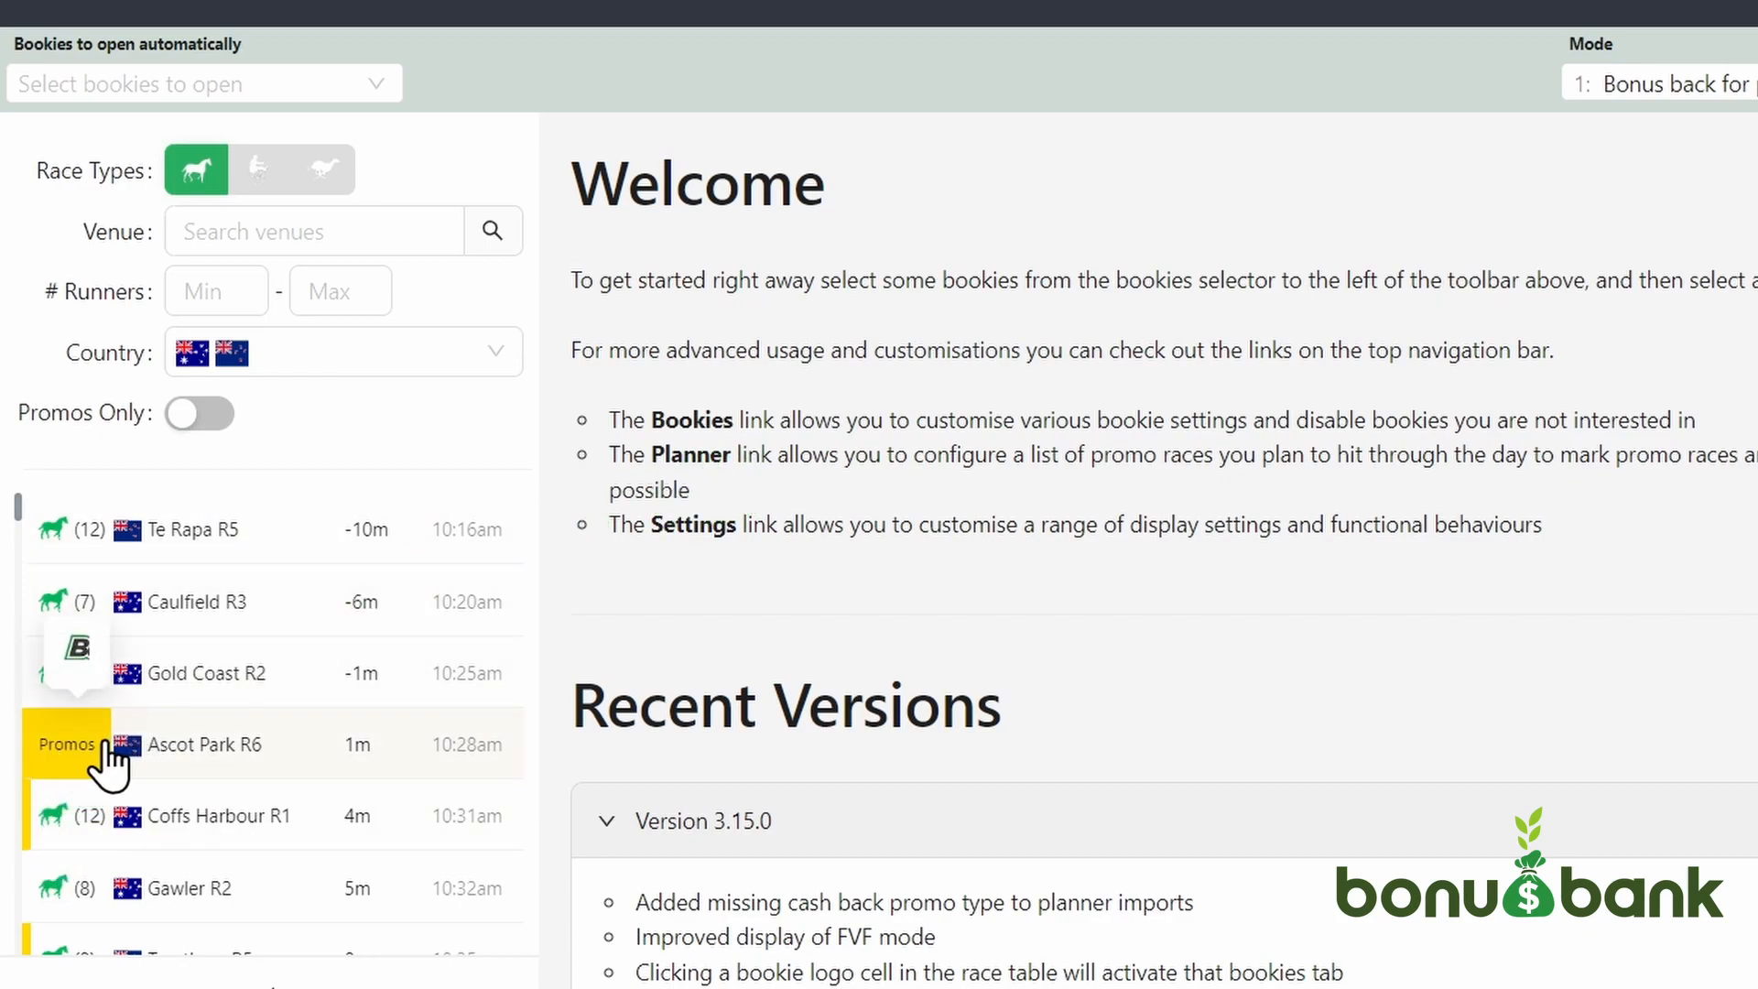
scroll(247, 796, down, 5)
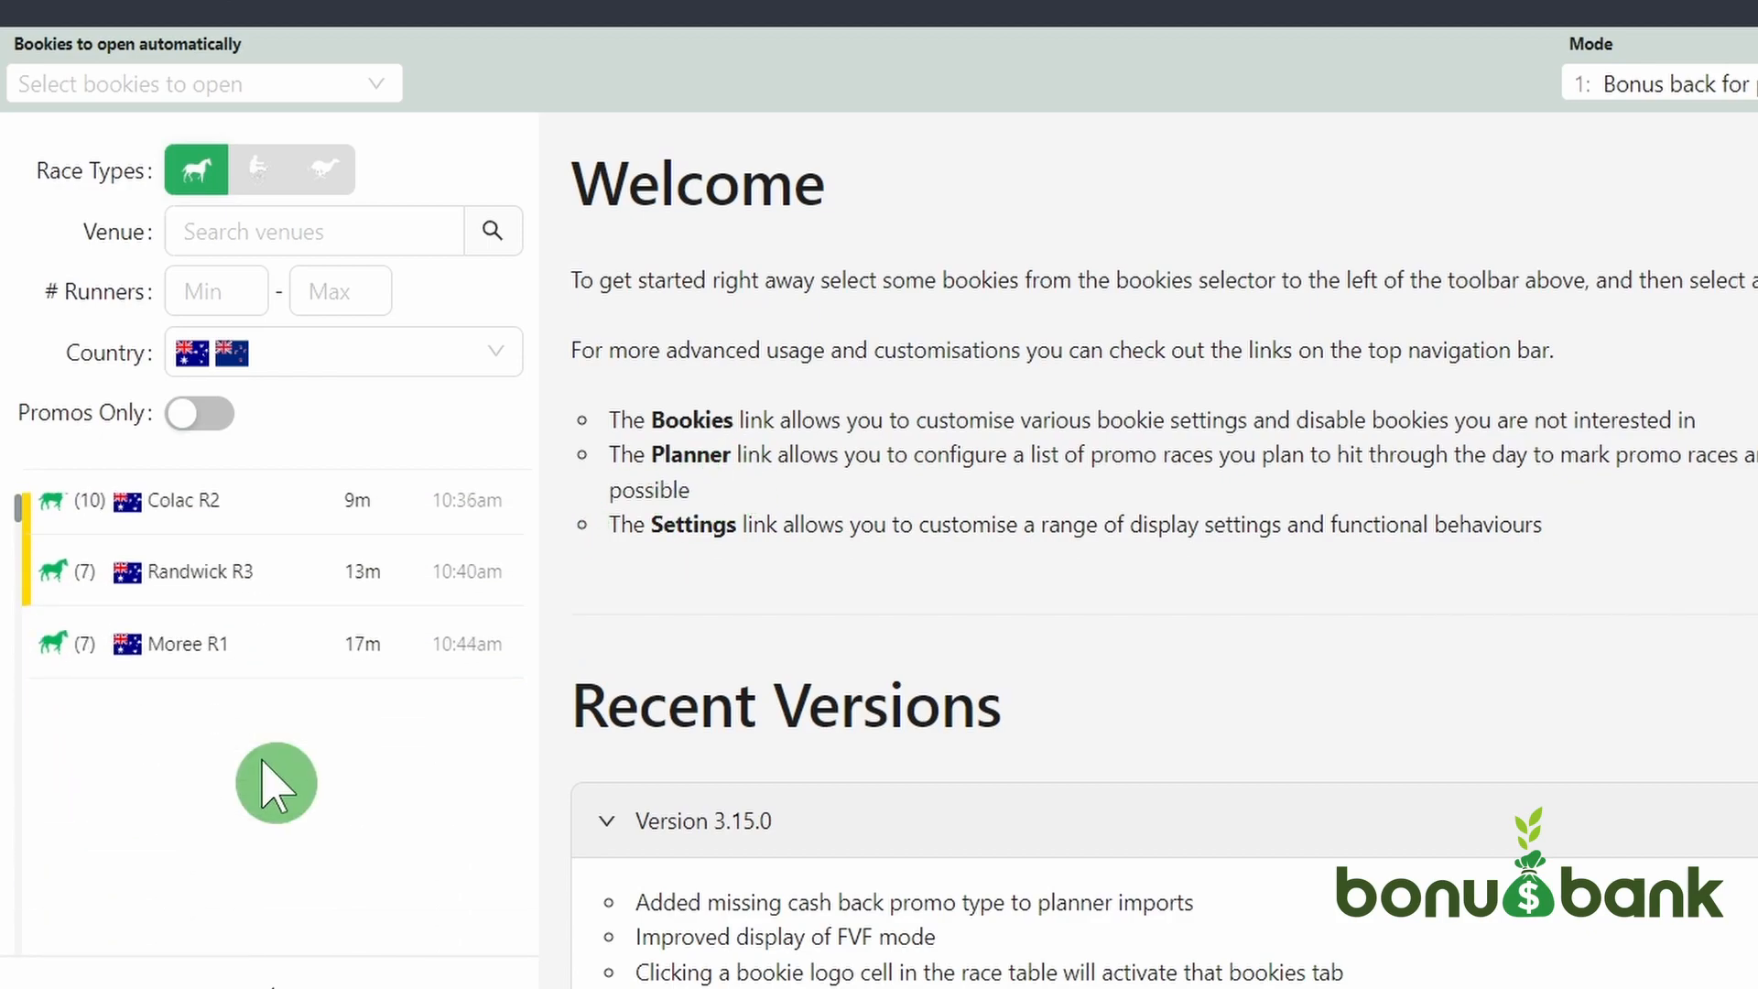
mouse_move(82, 579)
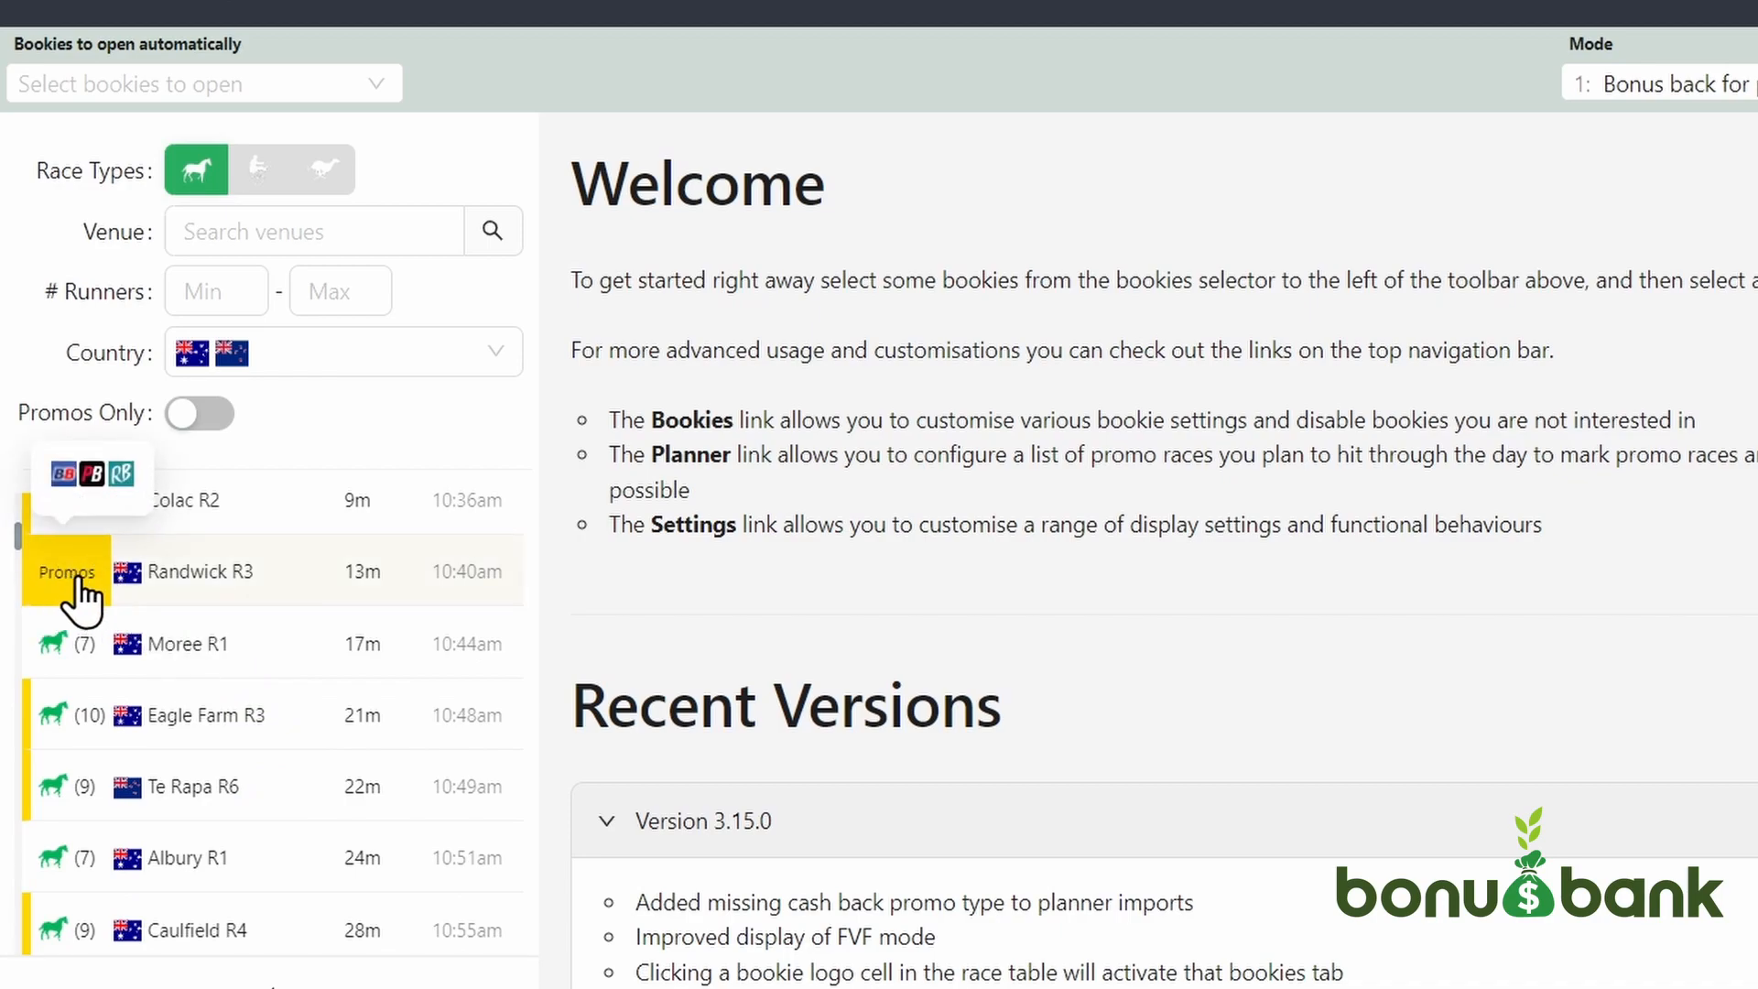
click(220, 595)
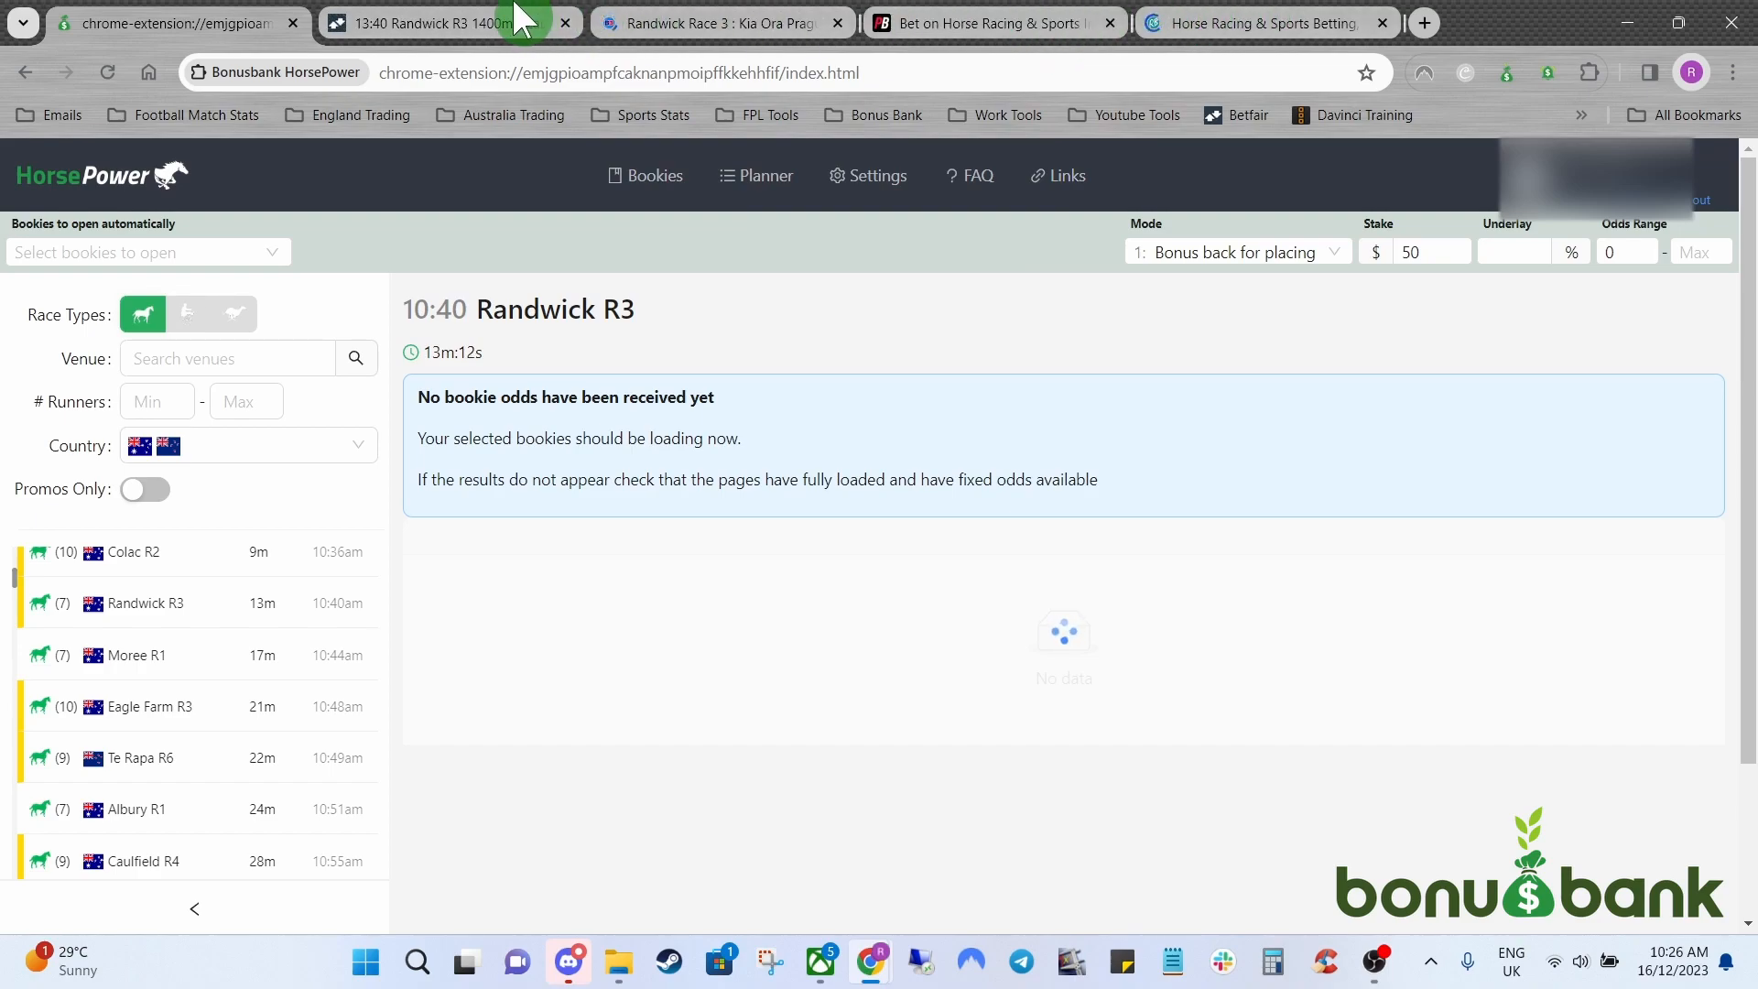
Check which bookie has a promo on Eagle Farm R3 and open that race
click(156, 247)
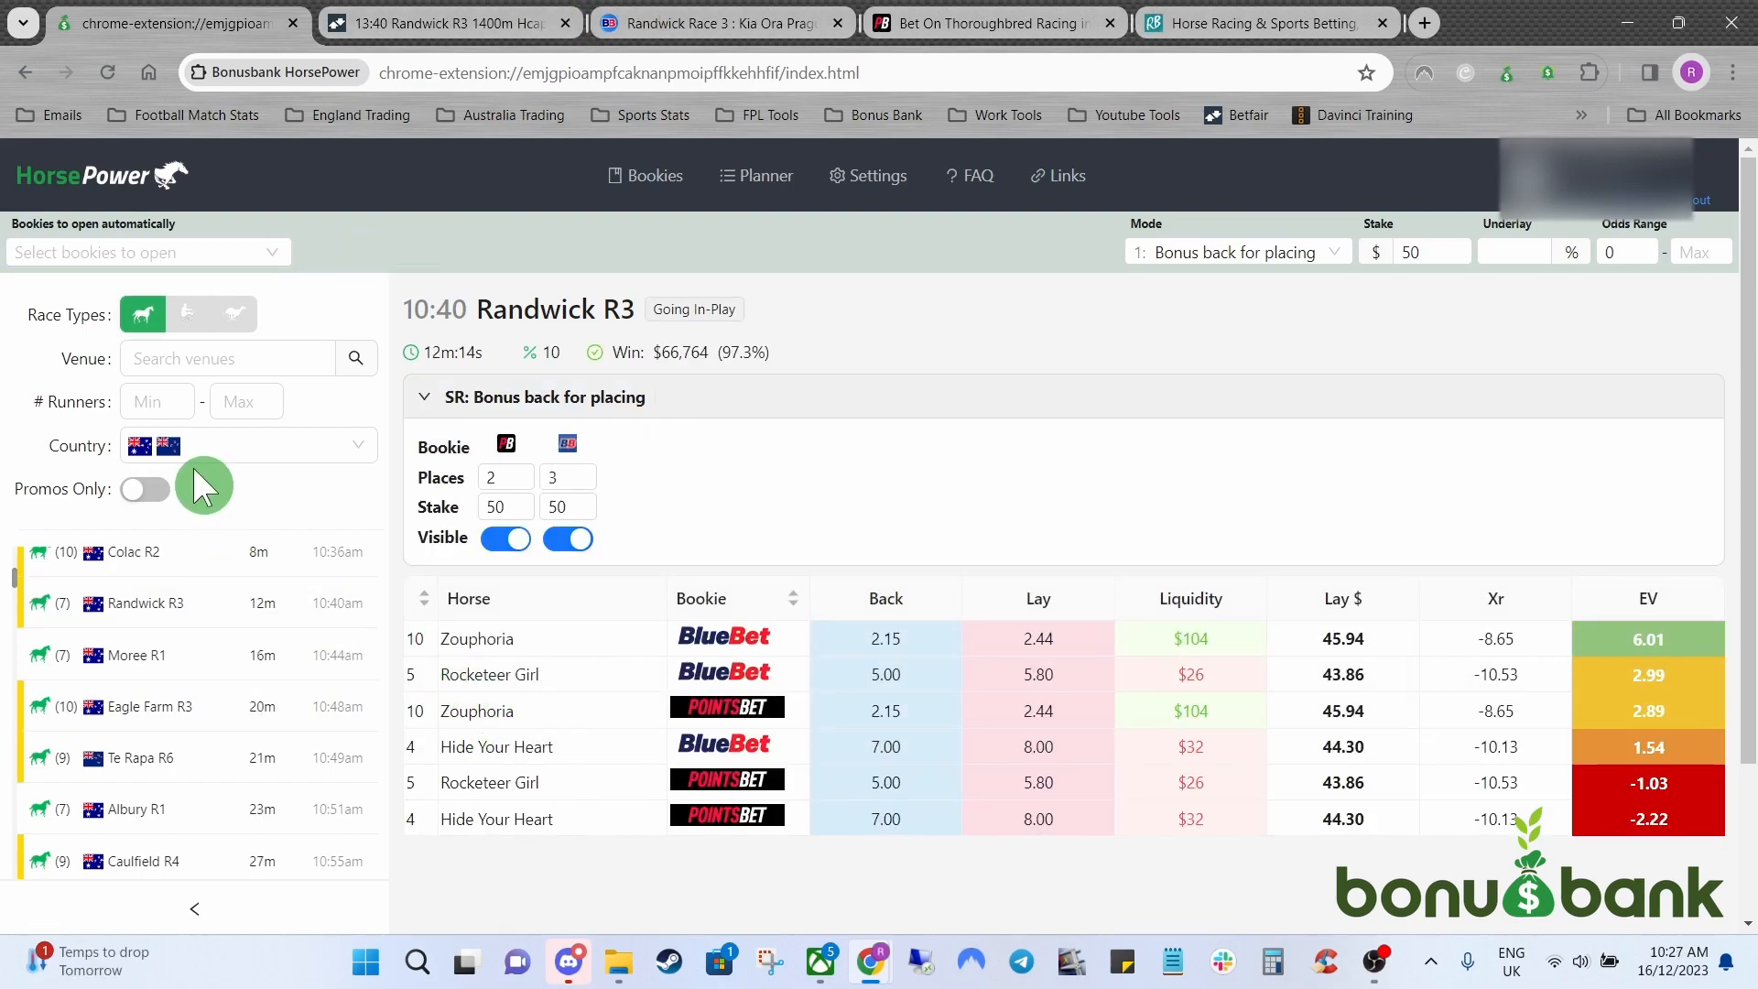
mouse_move(35, 710)
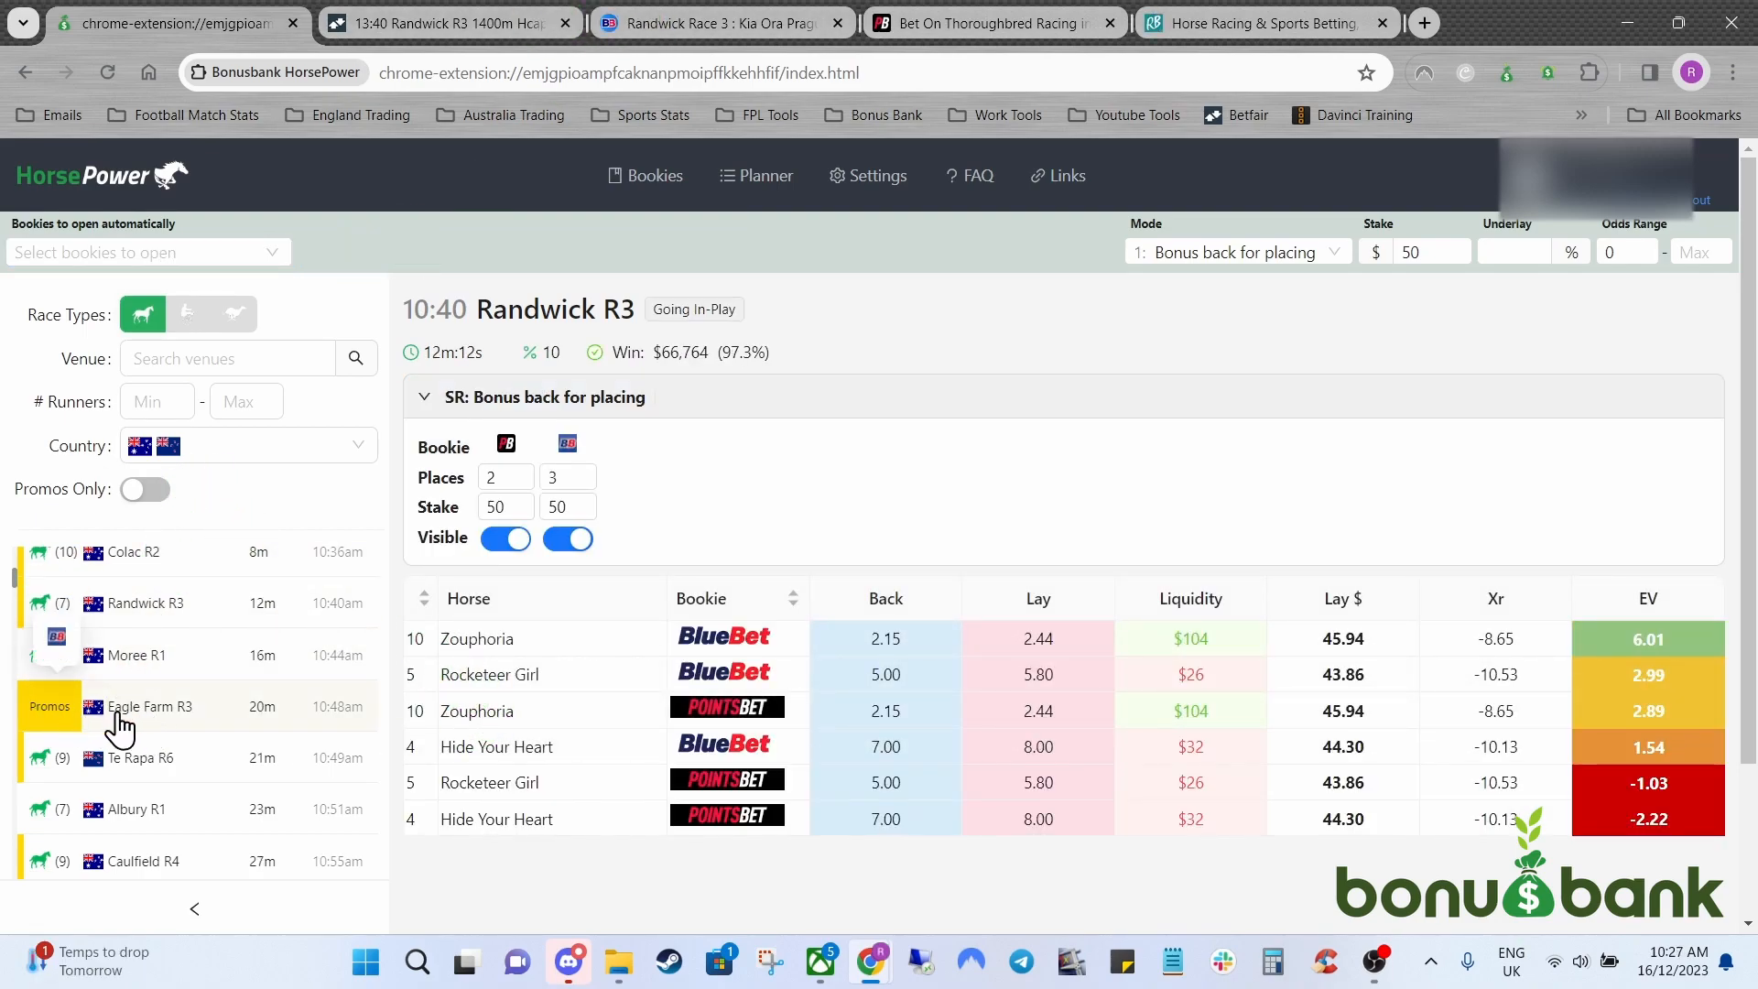
click(167, 726)
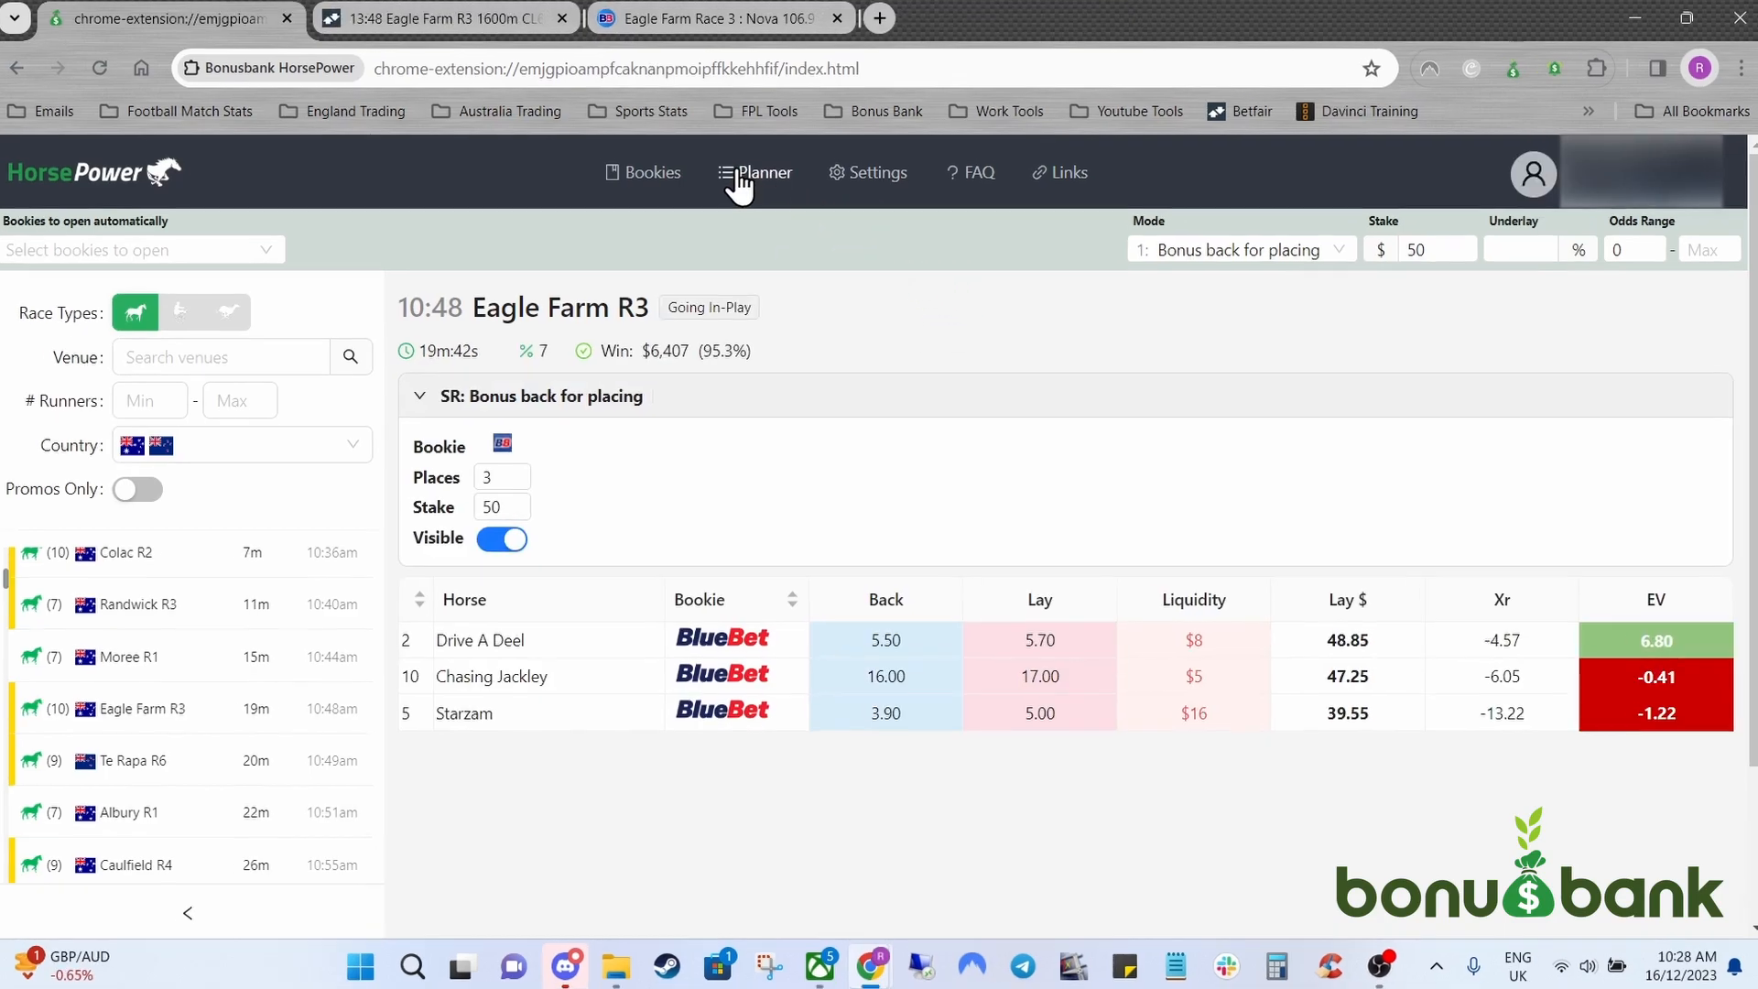
Reopen the day planner and delete the imported promo entries for Sat, 16 December
click(742, 178)
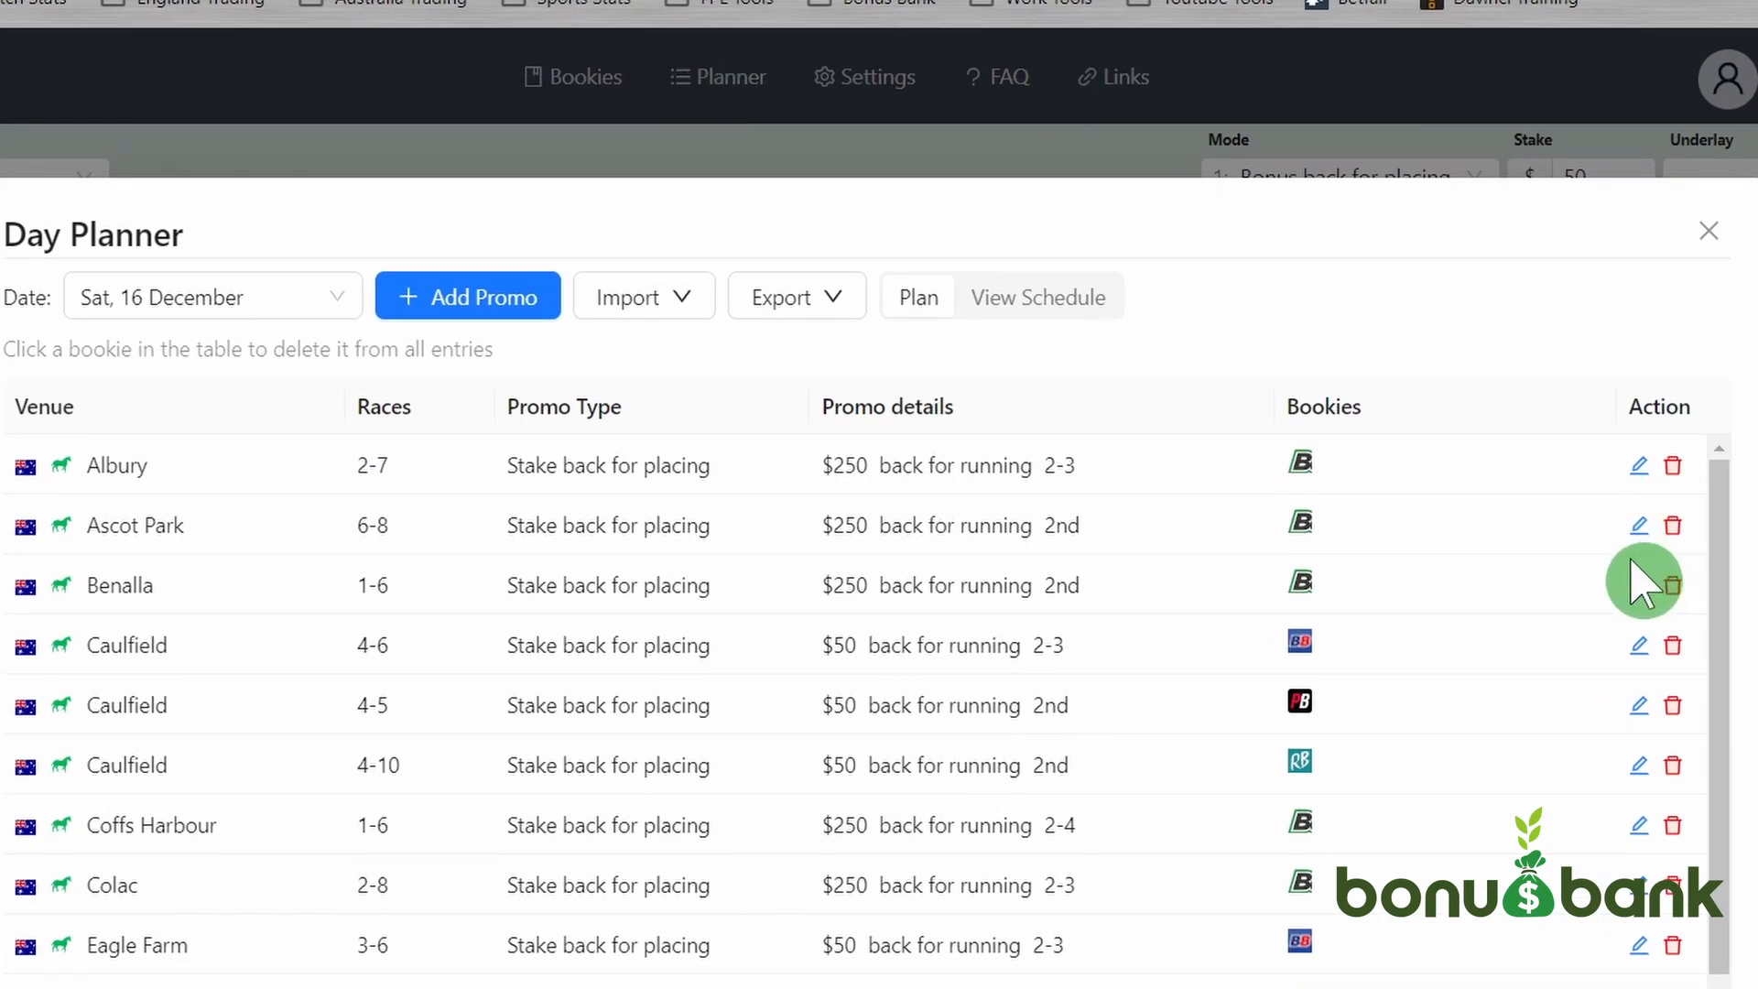
scroll(1611, 586, down, 3)
scroll(1601, 592, up, 3)
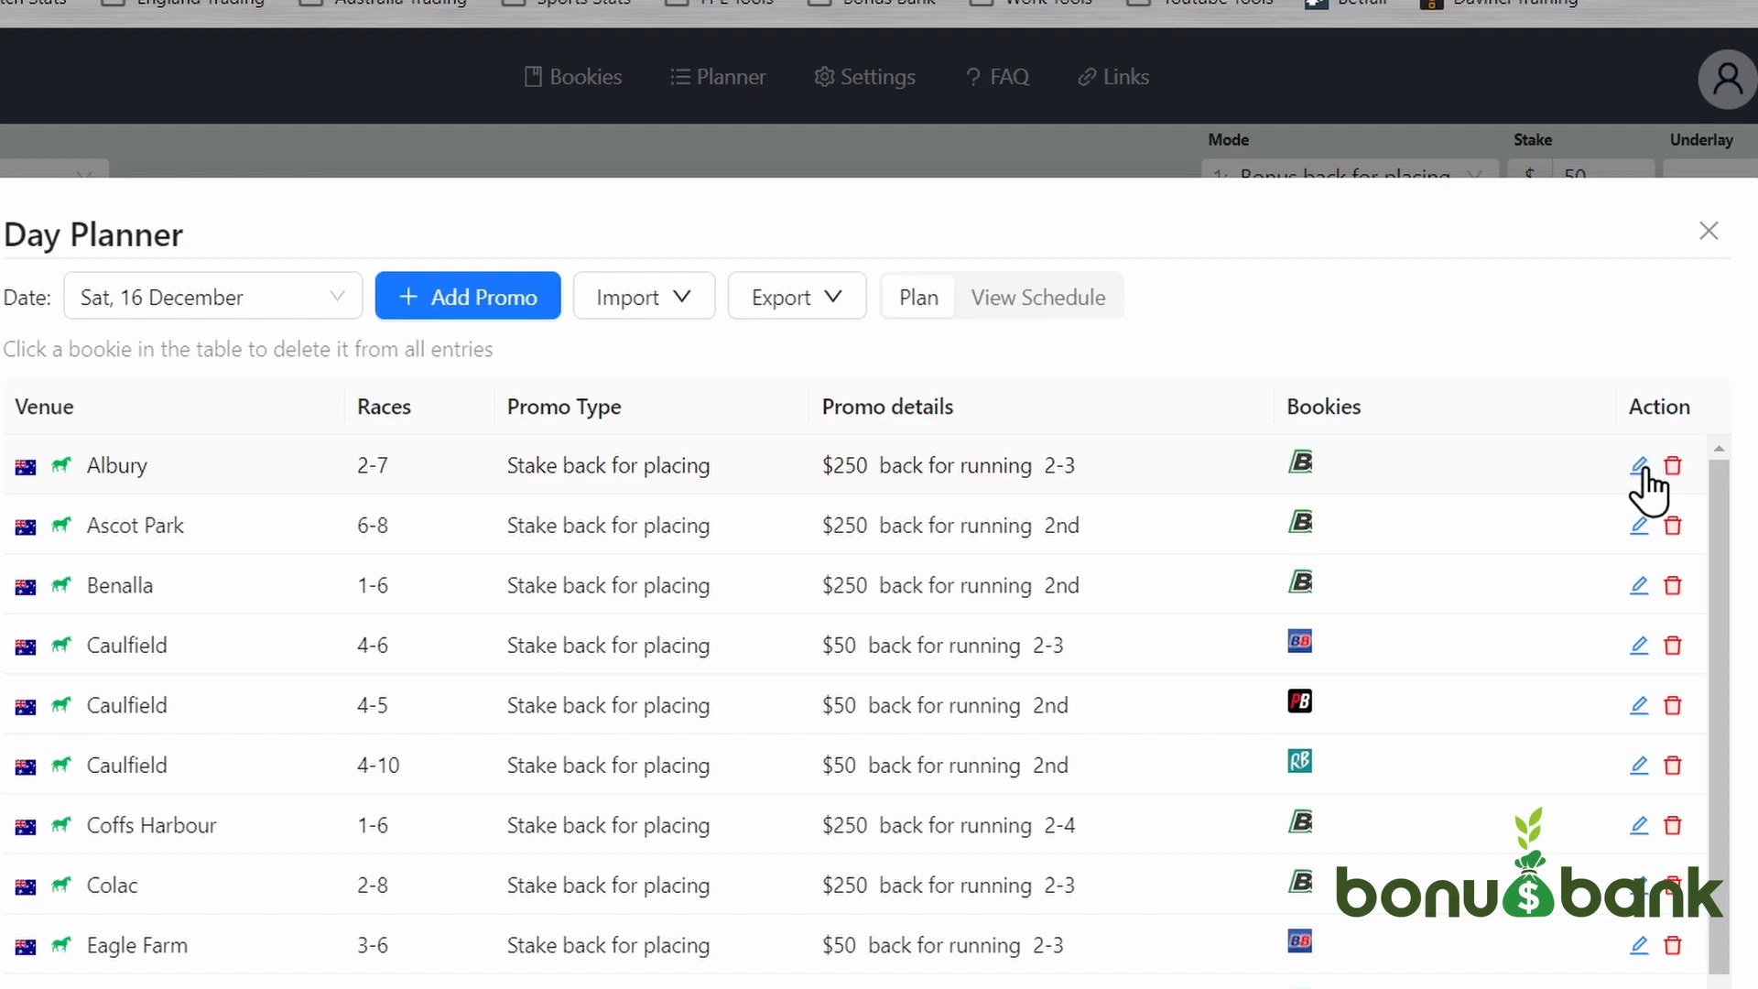
click(1671, 469)
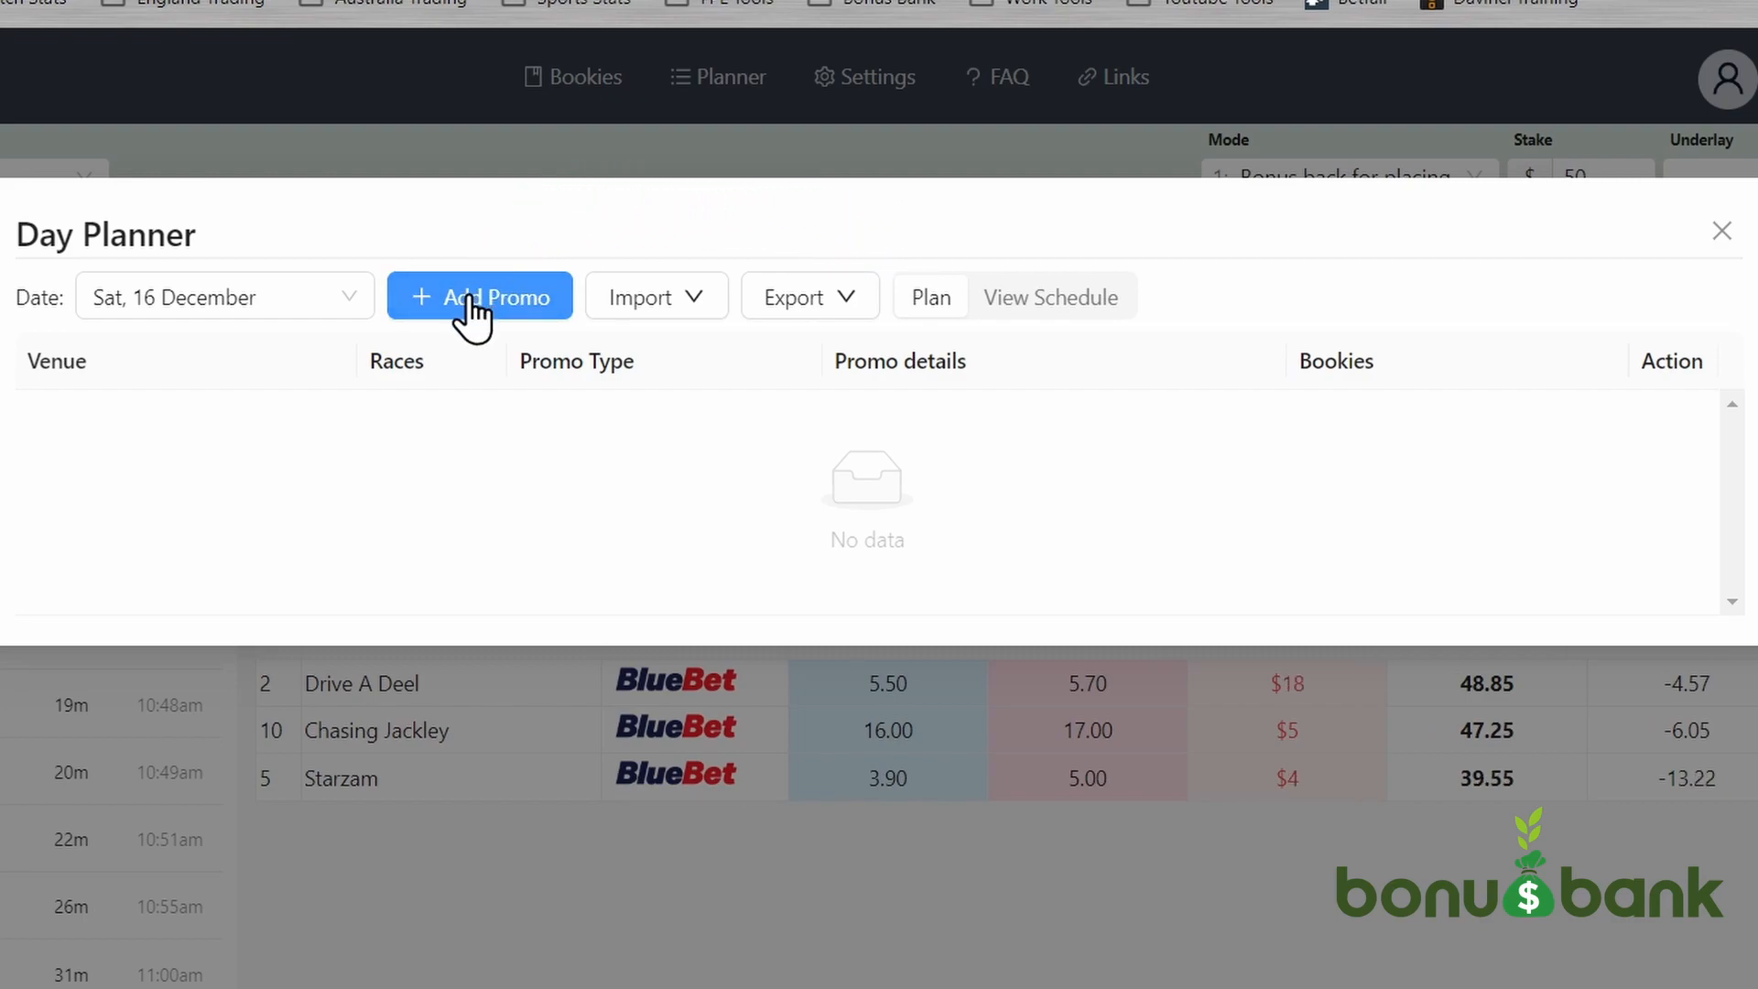
Add a promo entry with Caulfield as the venue and 2,5,8 as the races
click(446, 307)
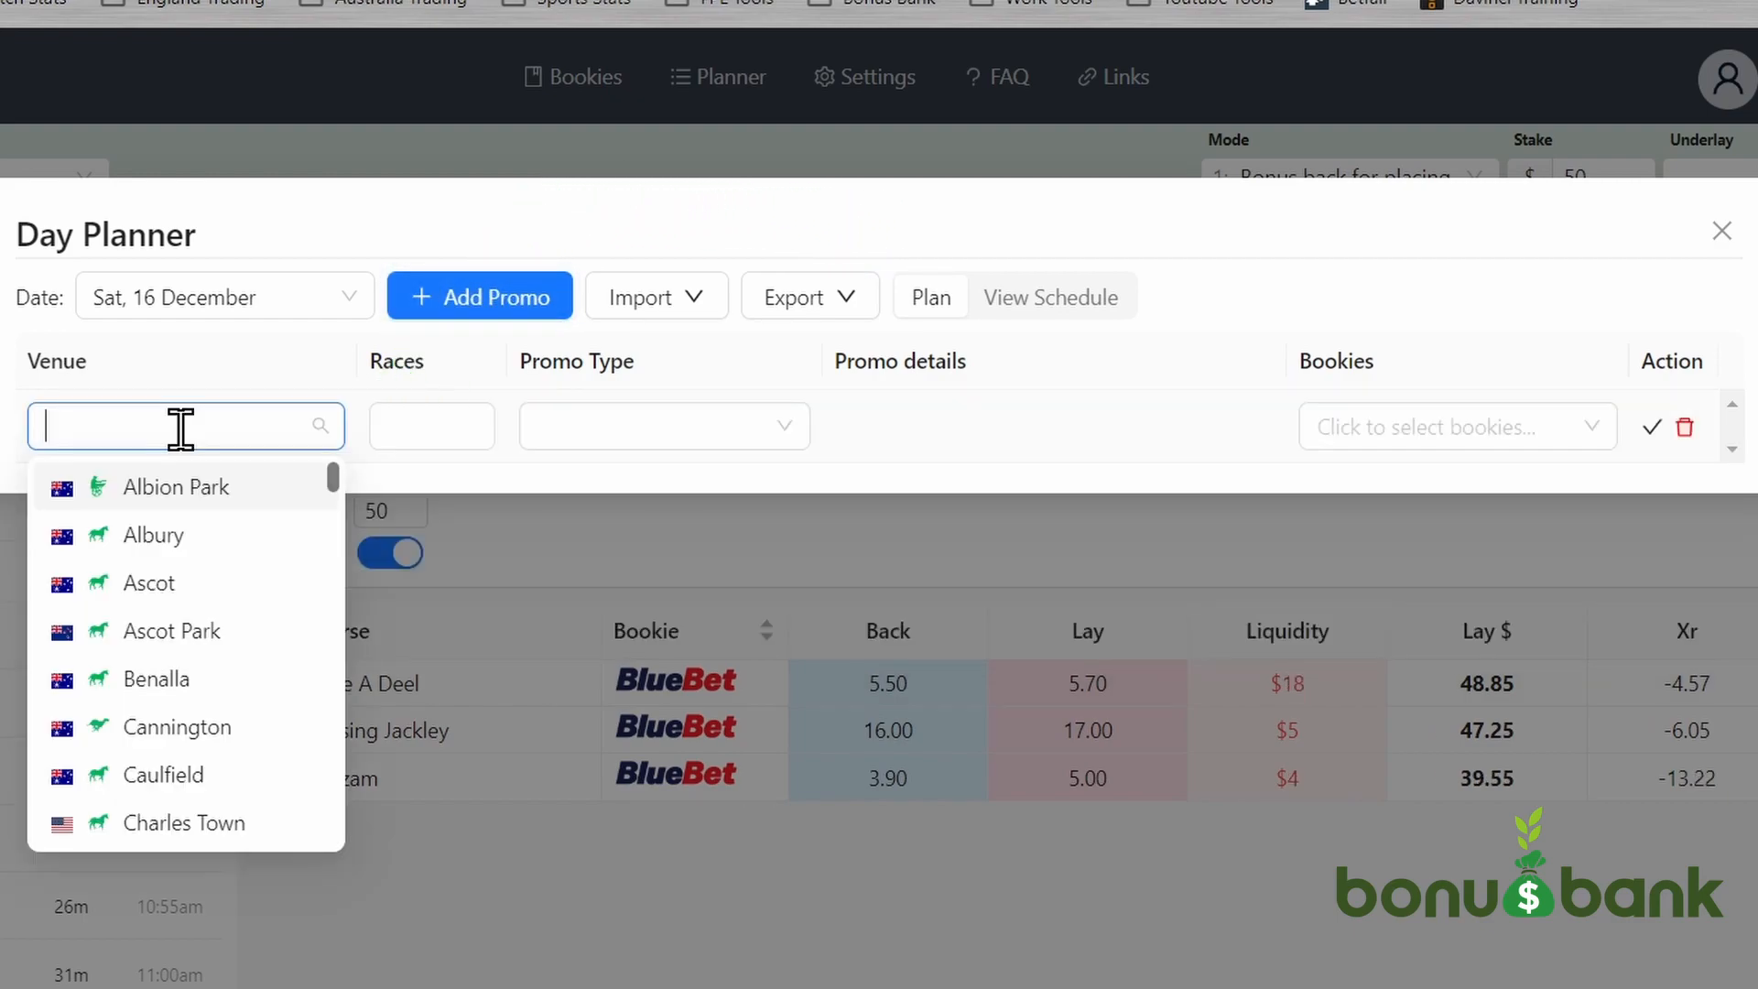
click(195, 776)
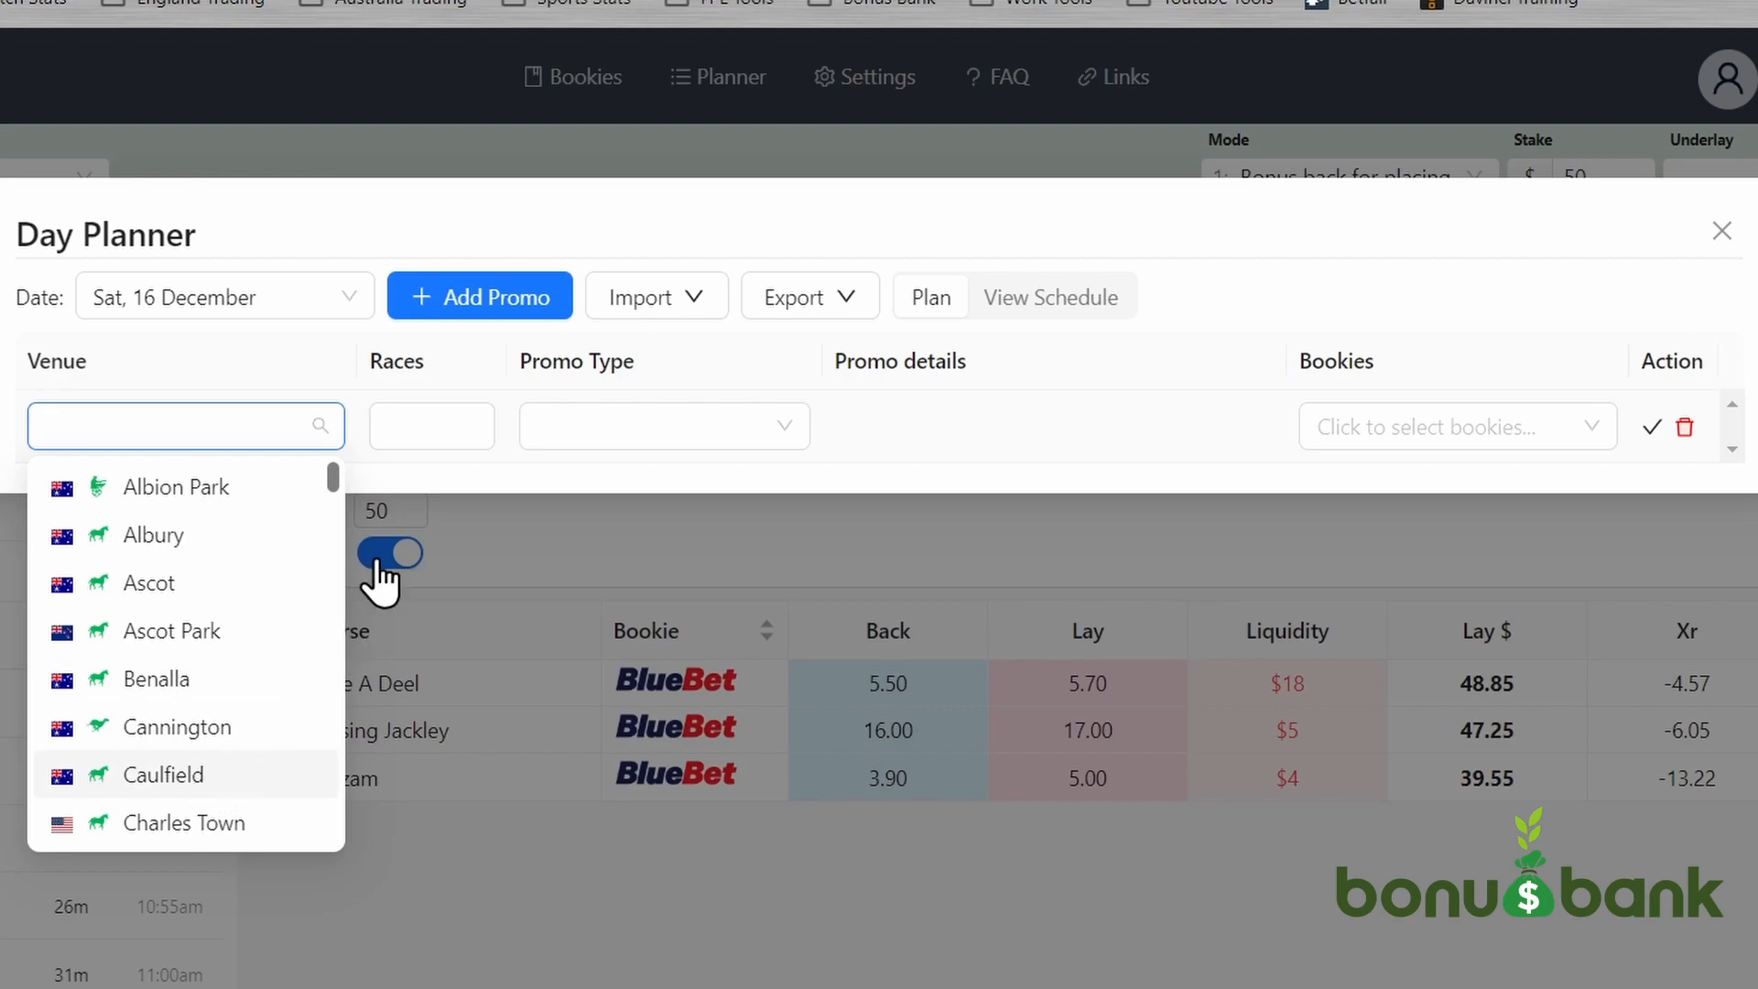
click(426, 426)
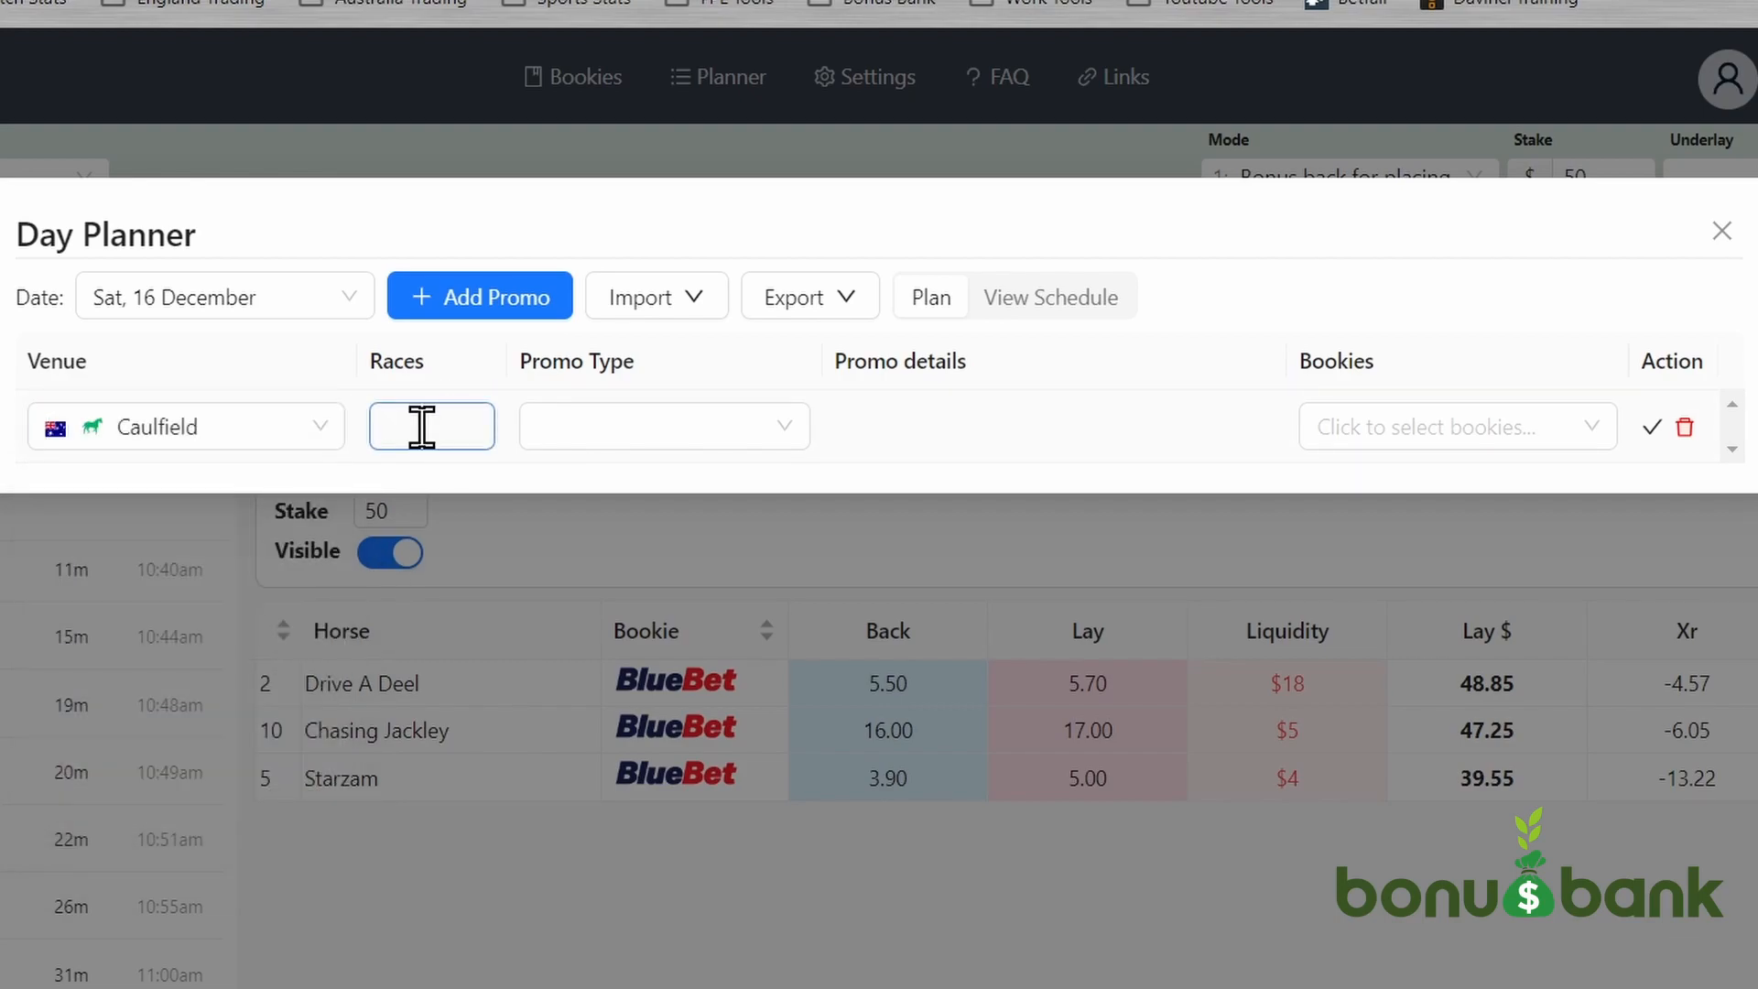
text(1-6)
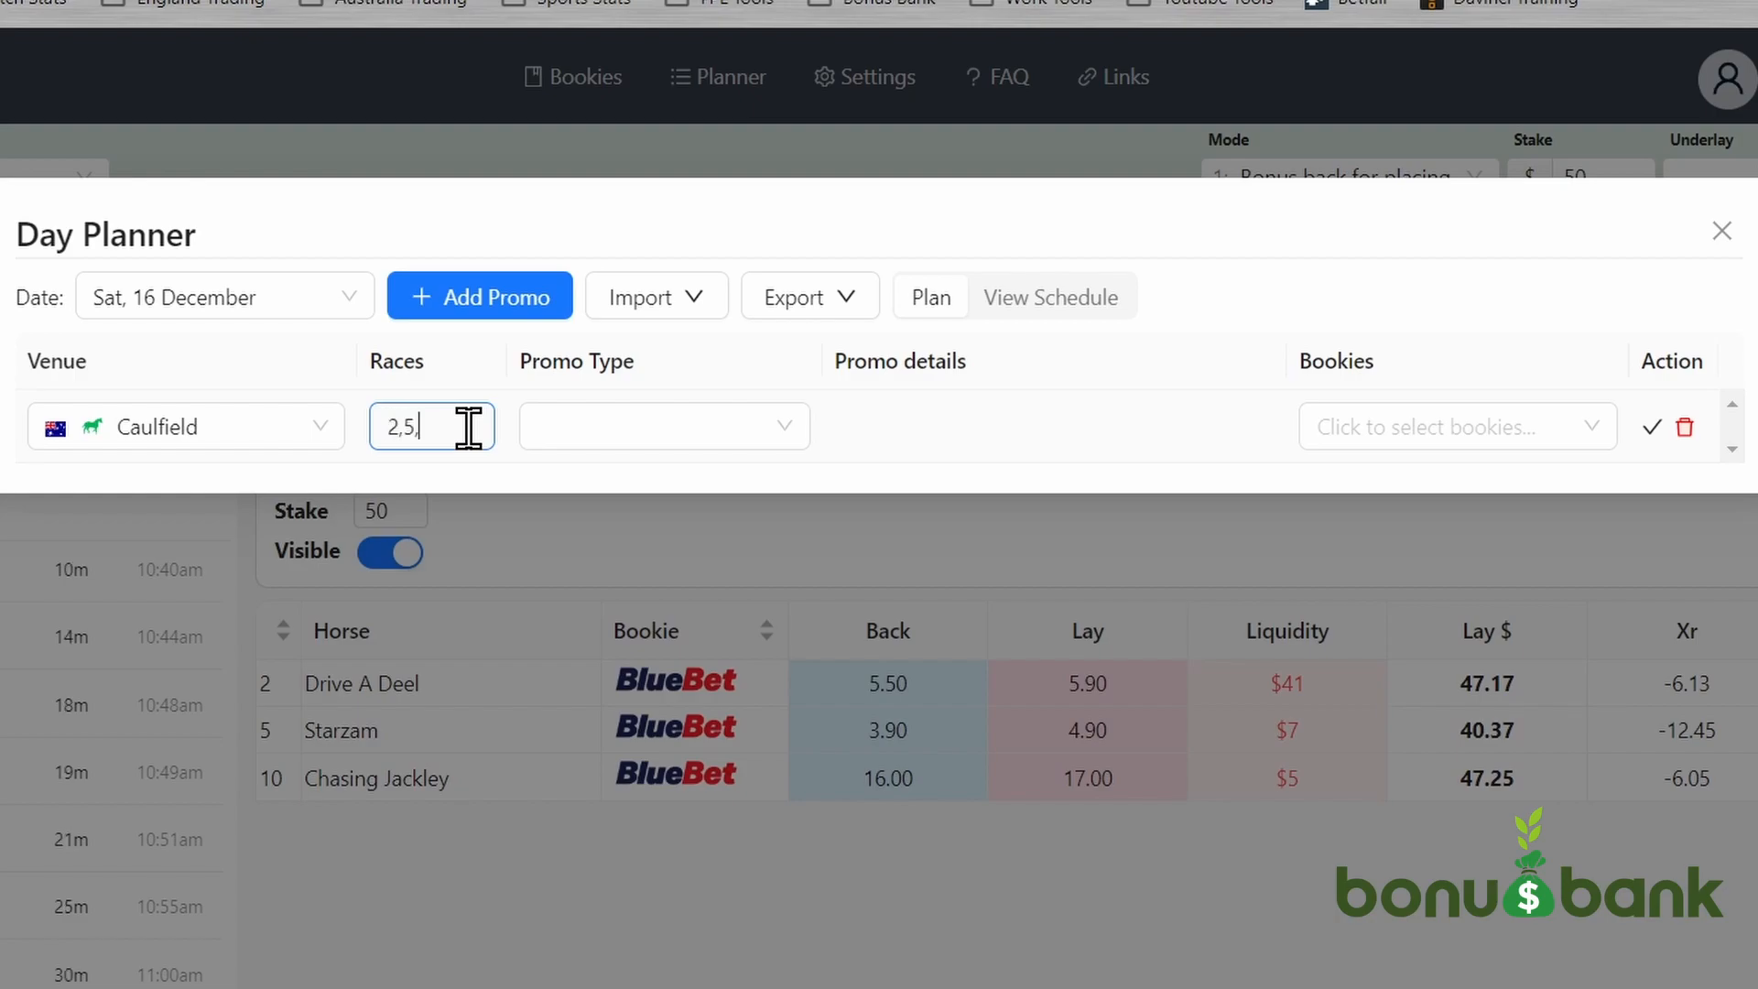
Set the Caulfield promo type to Stake back for placing, with the back-for-running places as 2-4
click(607, 426)
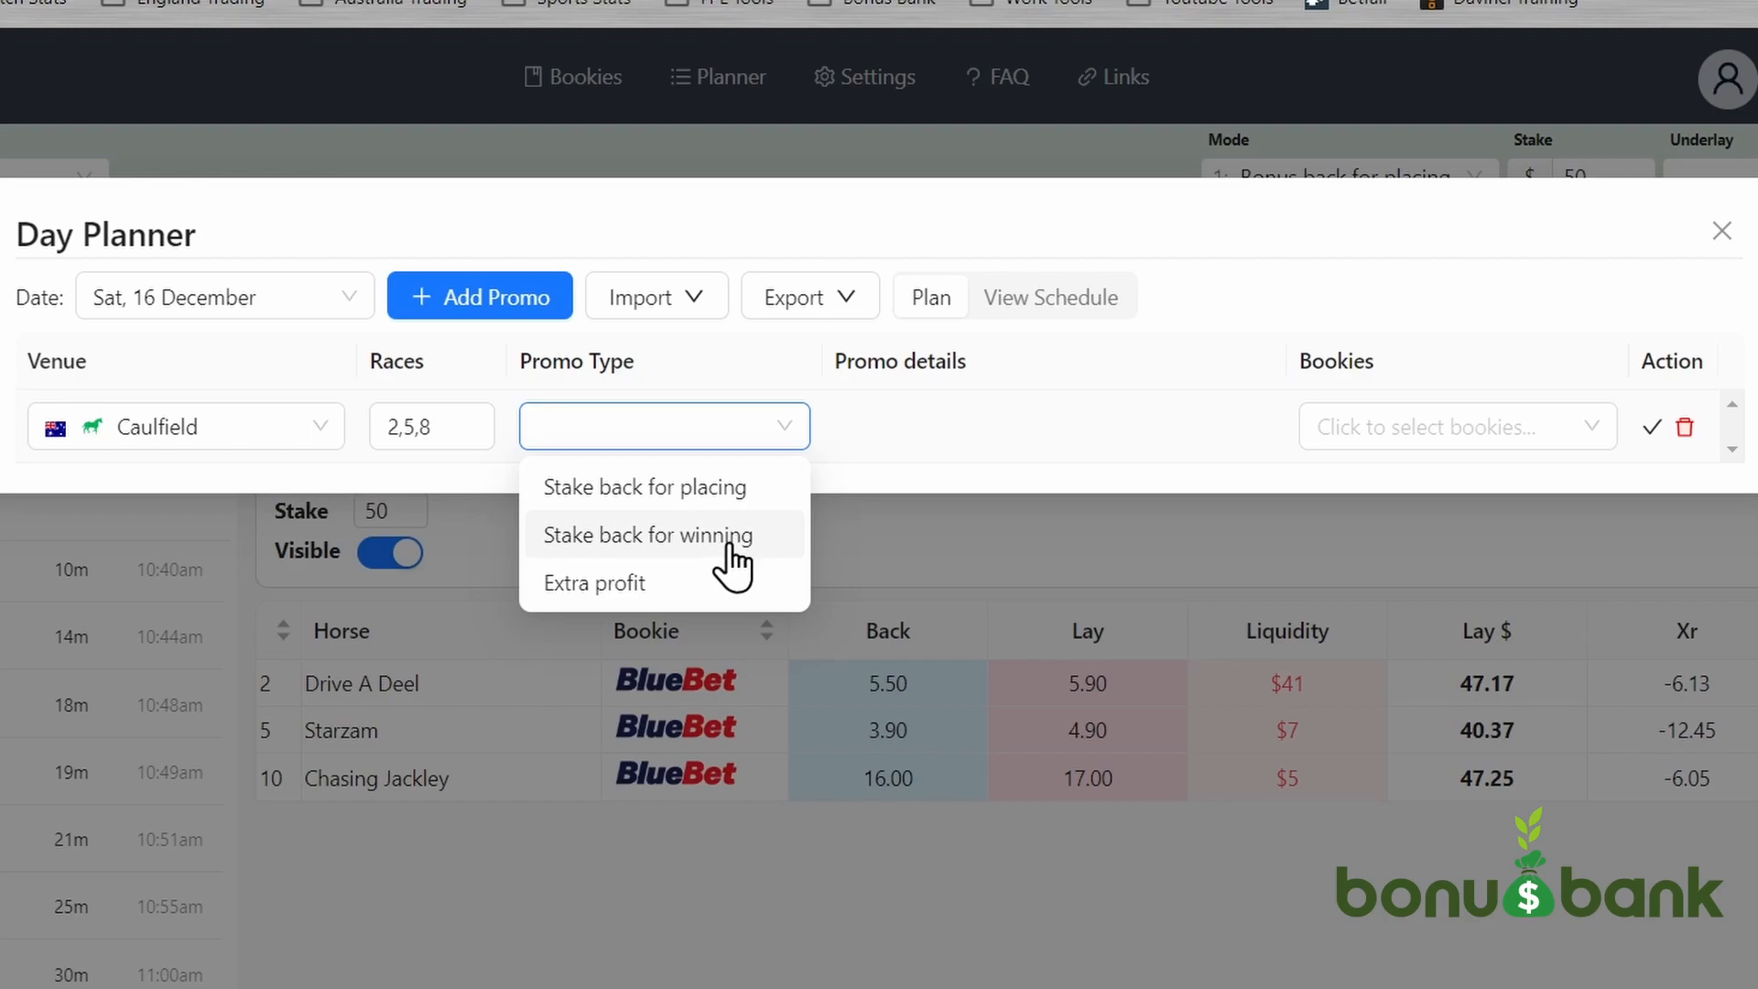
click(705, 502)
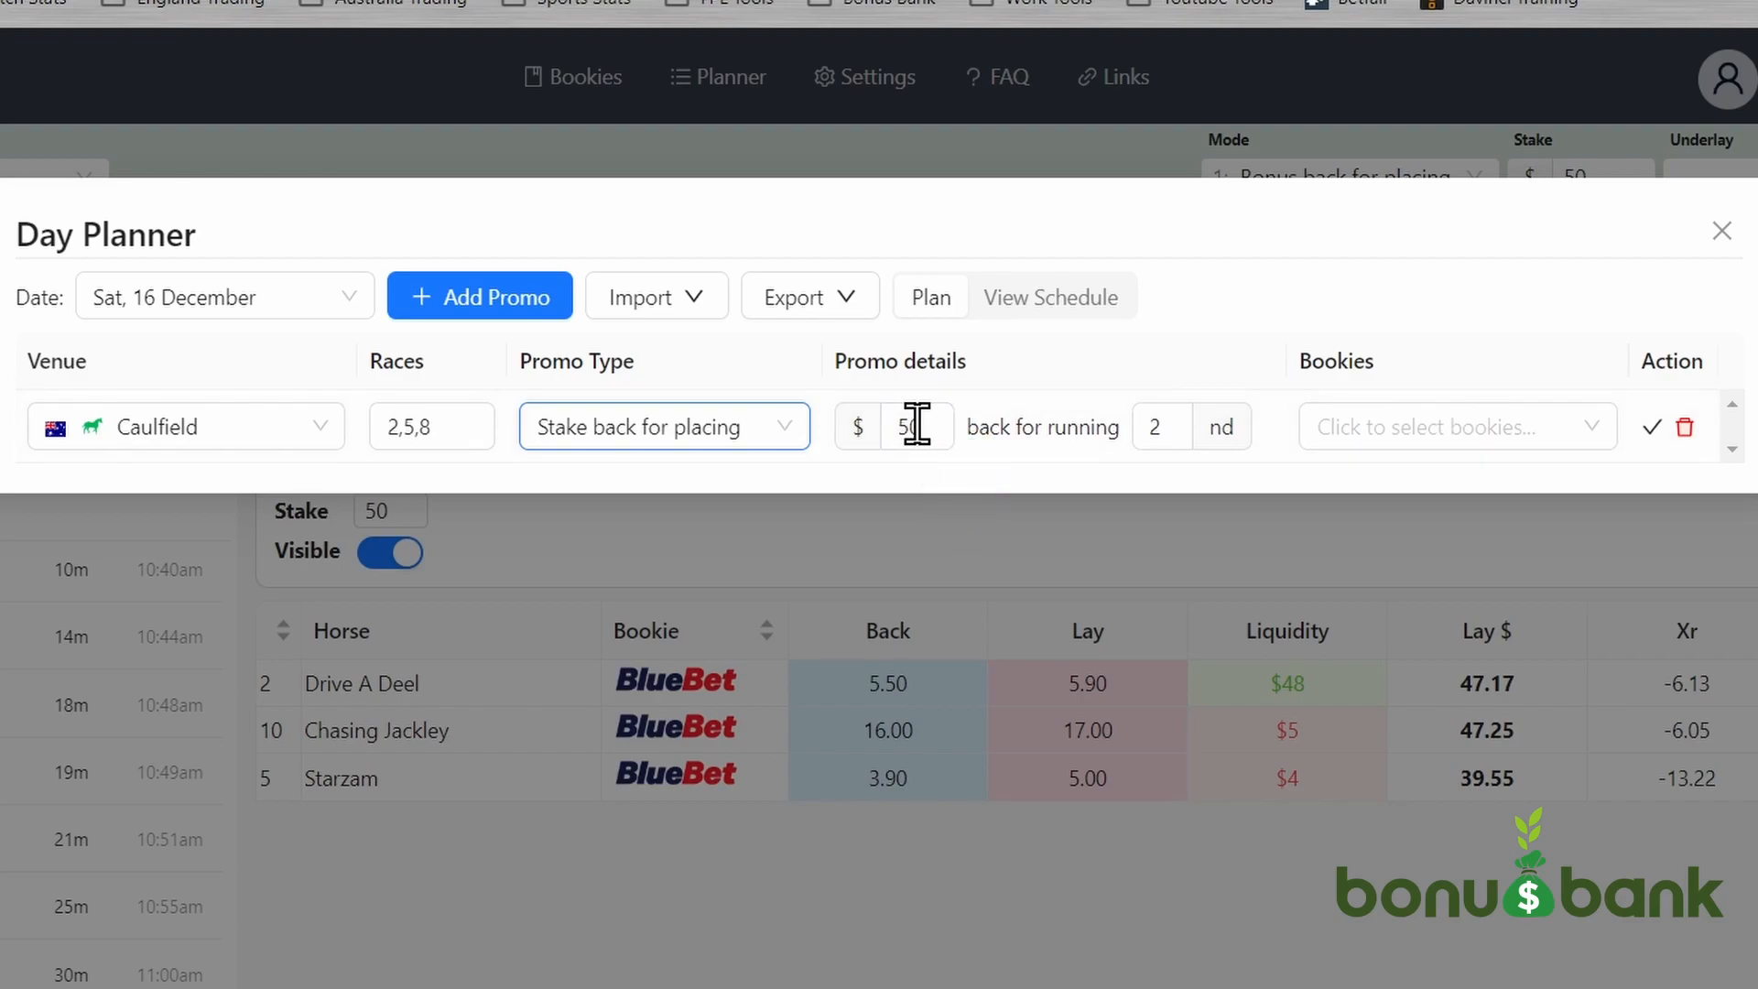
click(1173, 428)
drag(1179, 430, 1113, 517)
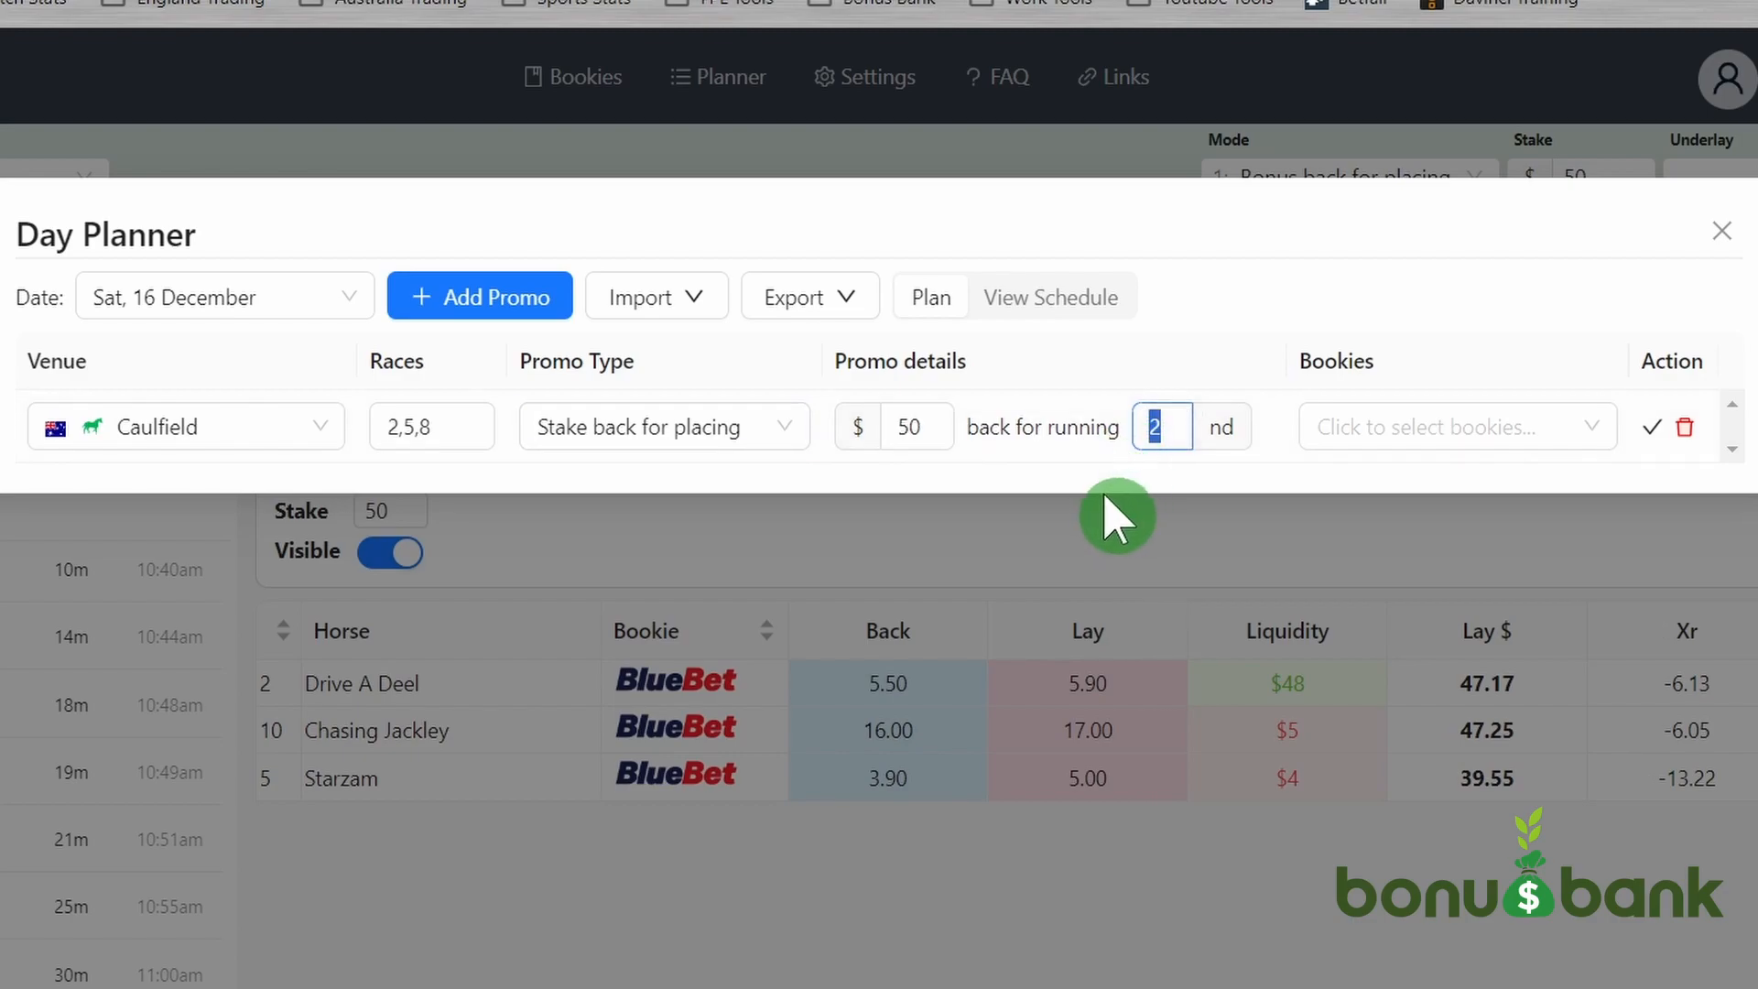
text(2-4)
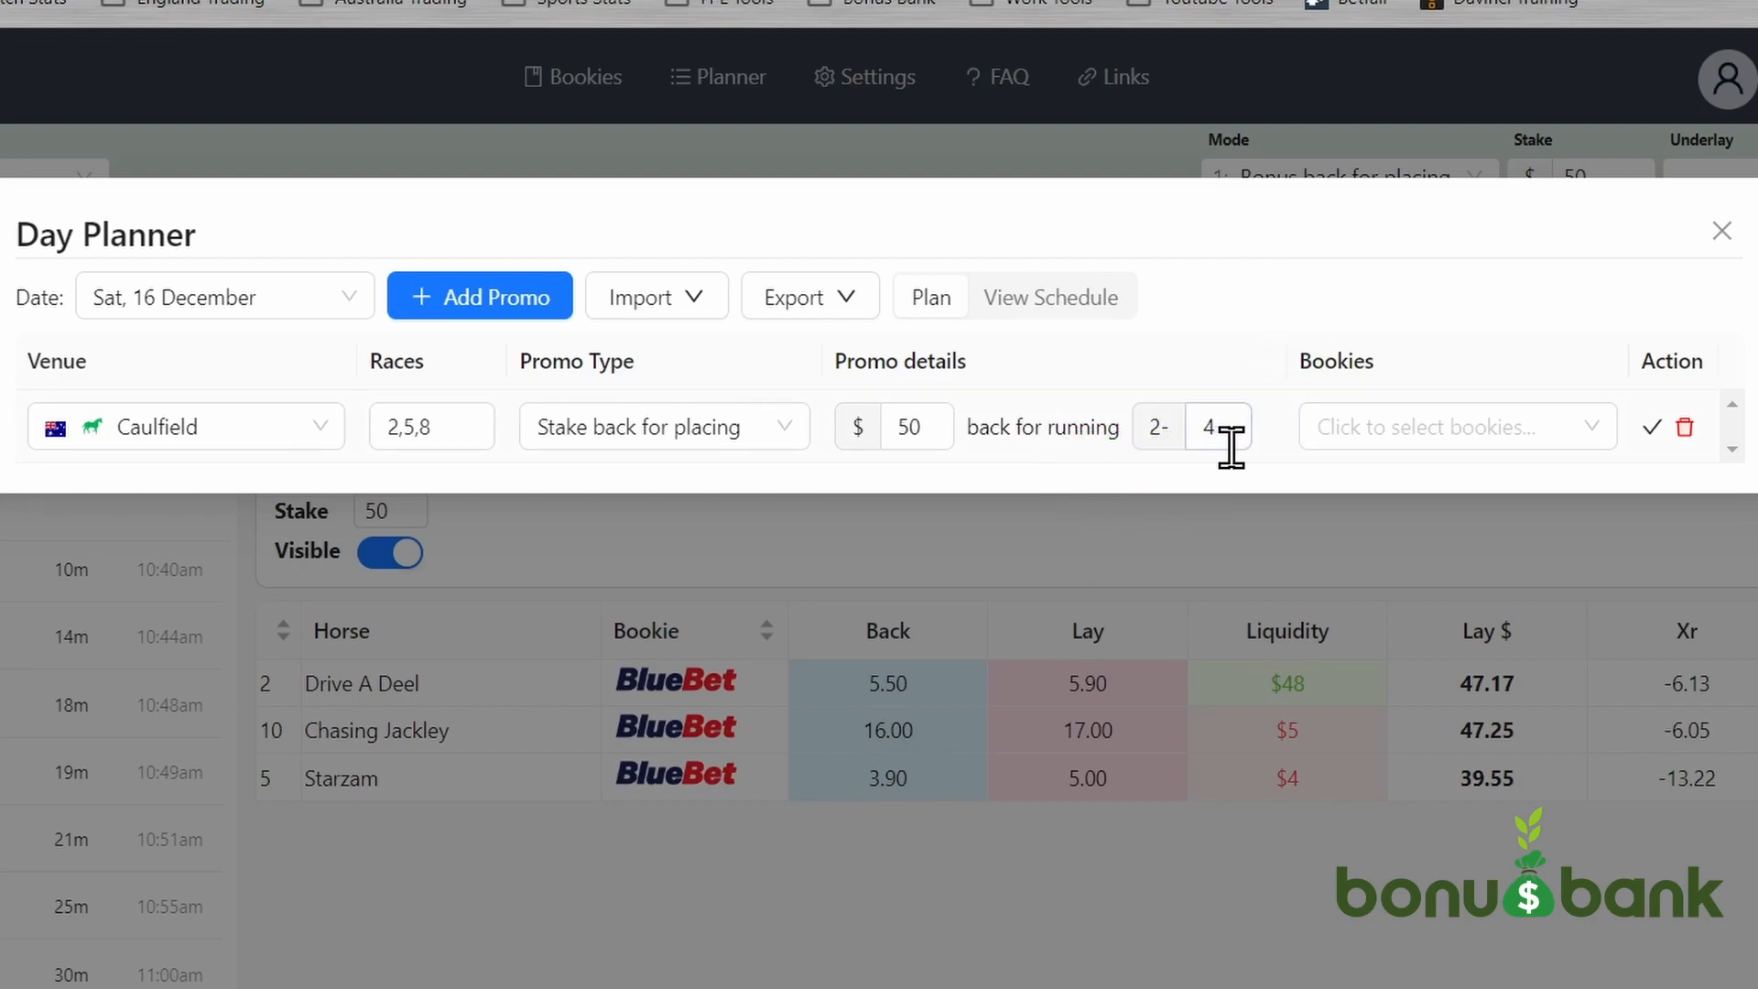
Assign the bookies BetRight and Neds to the Caulfield promo and save the entry
click(1522, 427)
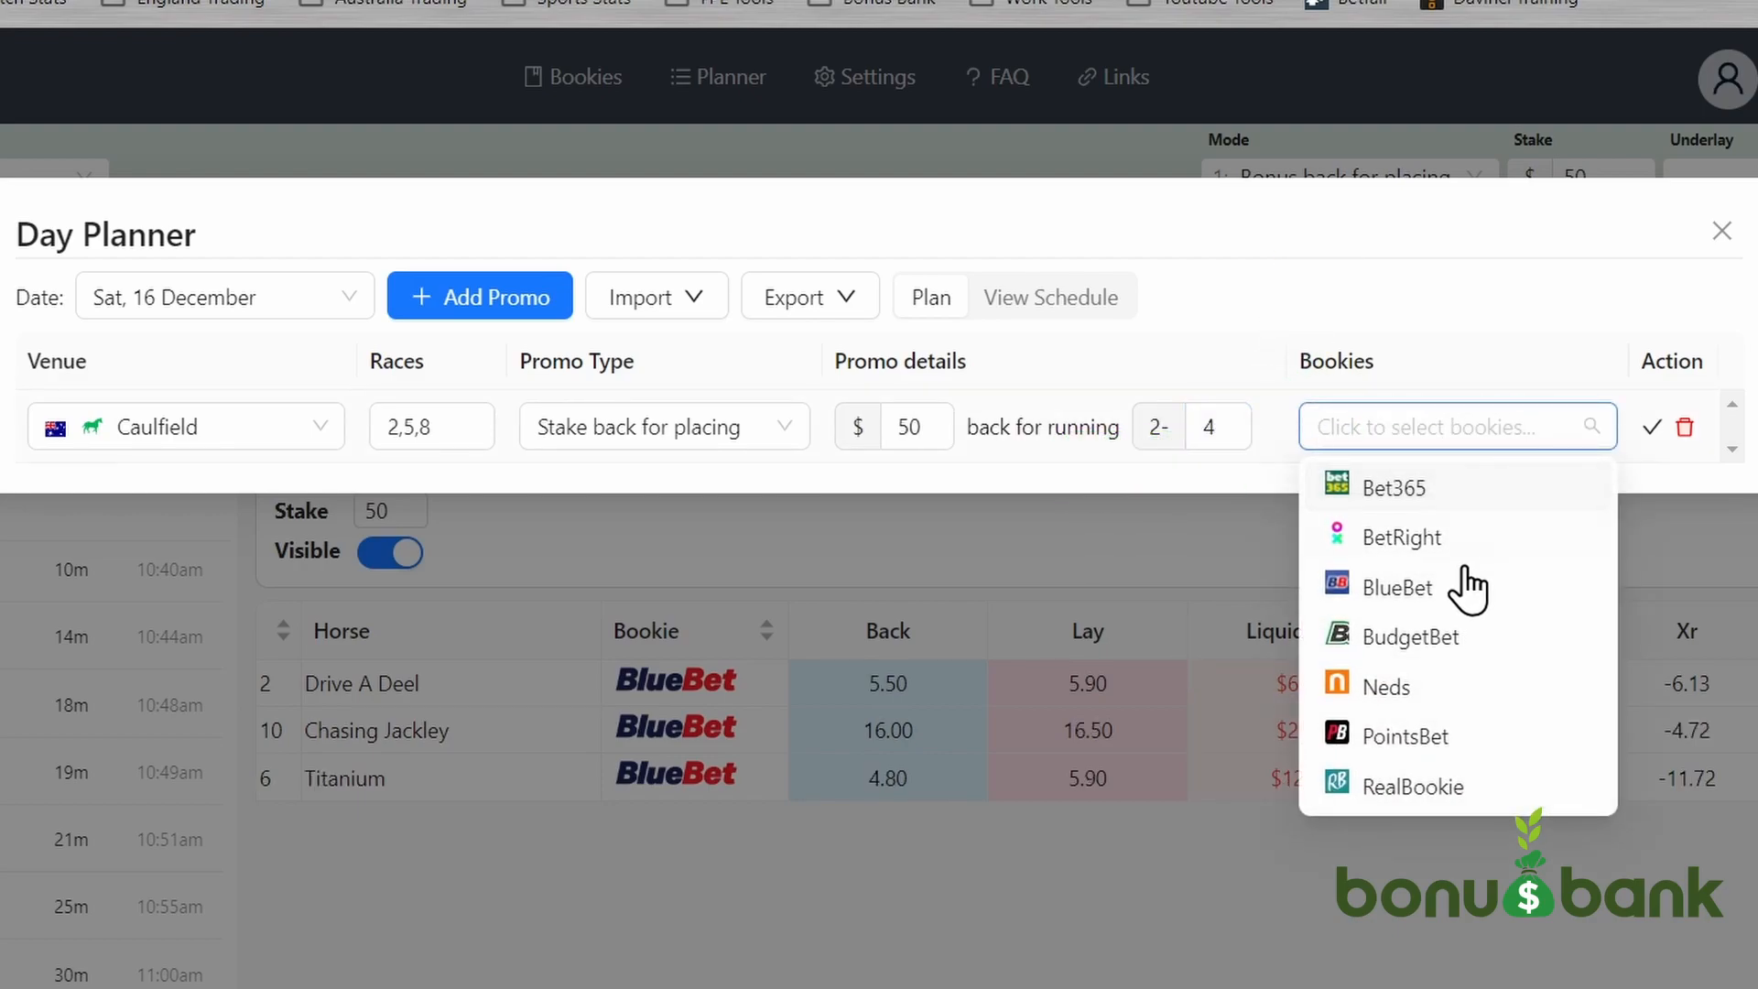
click(1434, 542)
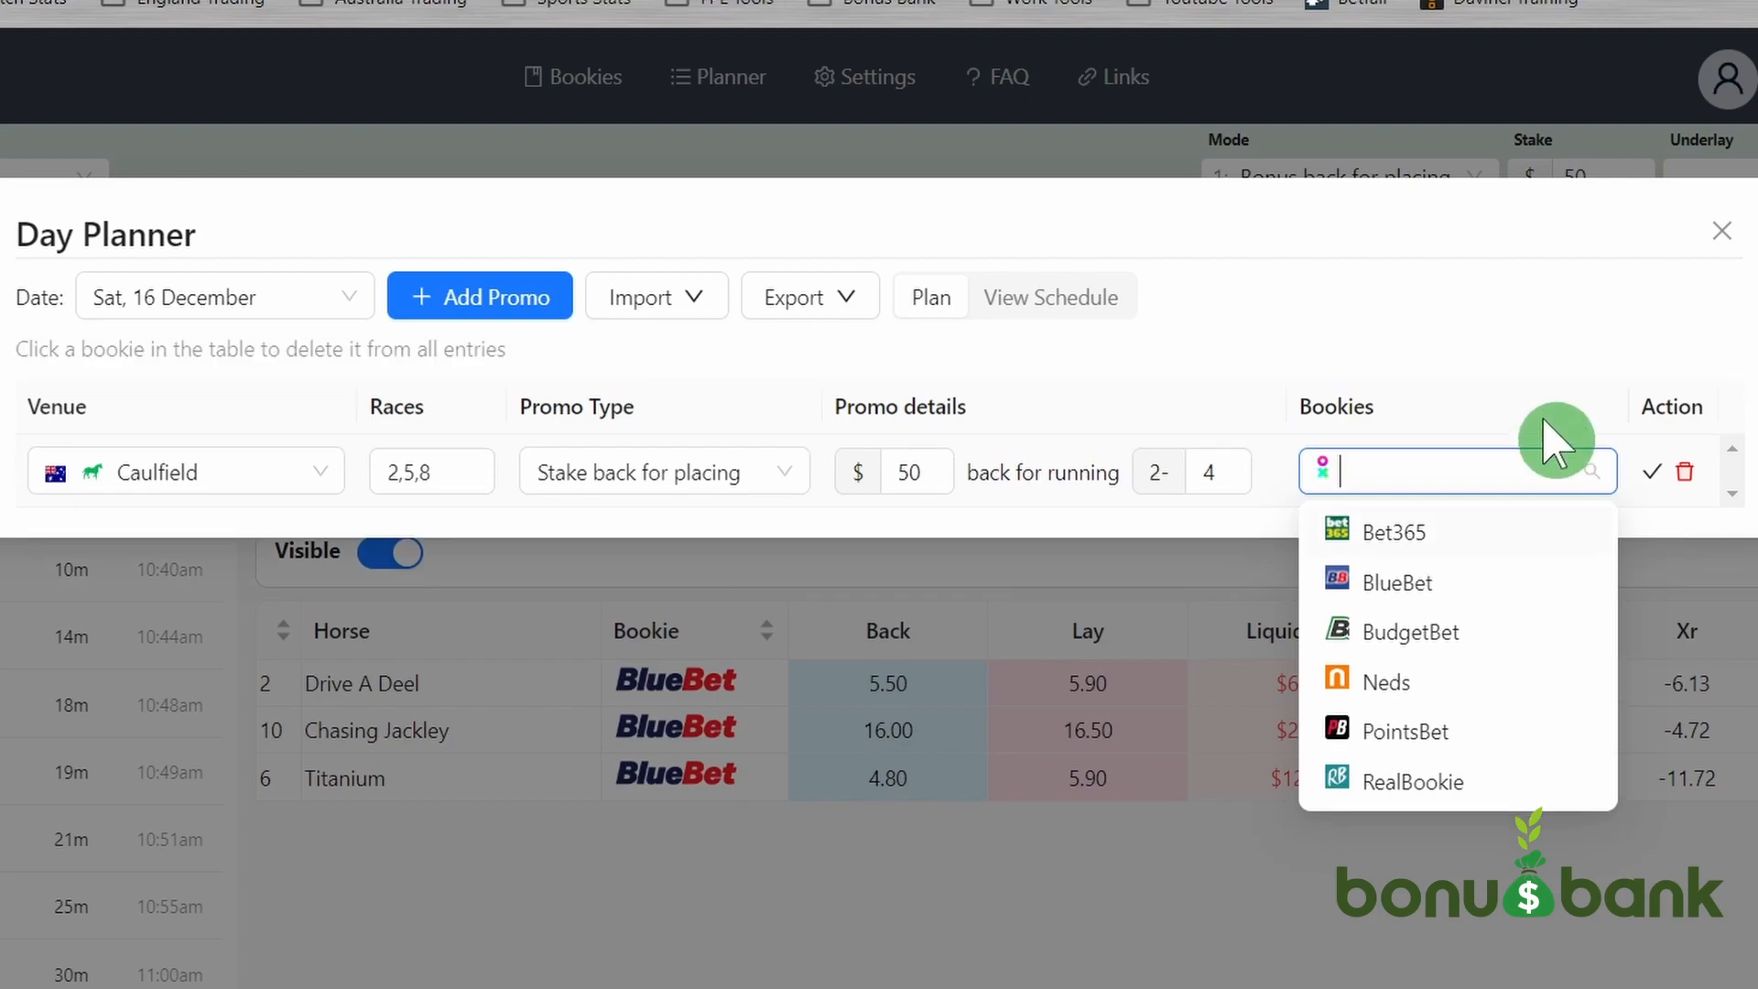
click(1459, 470)
click(1460, 470)
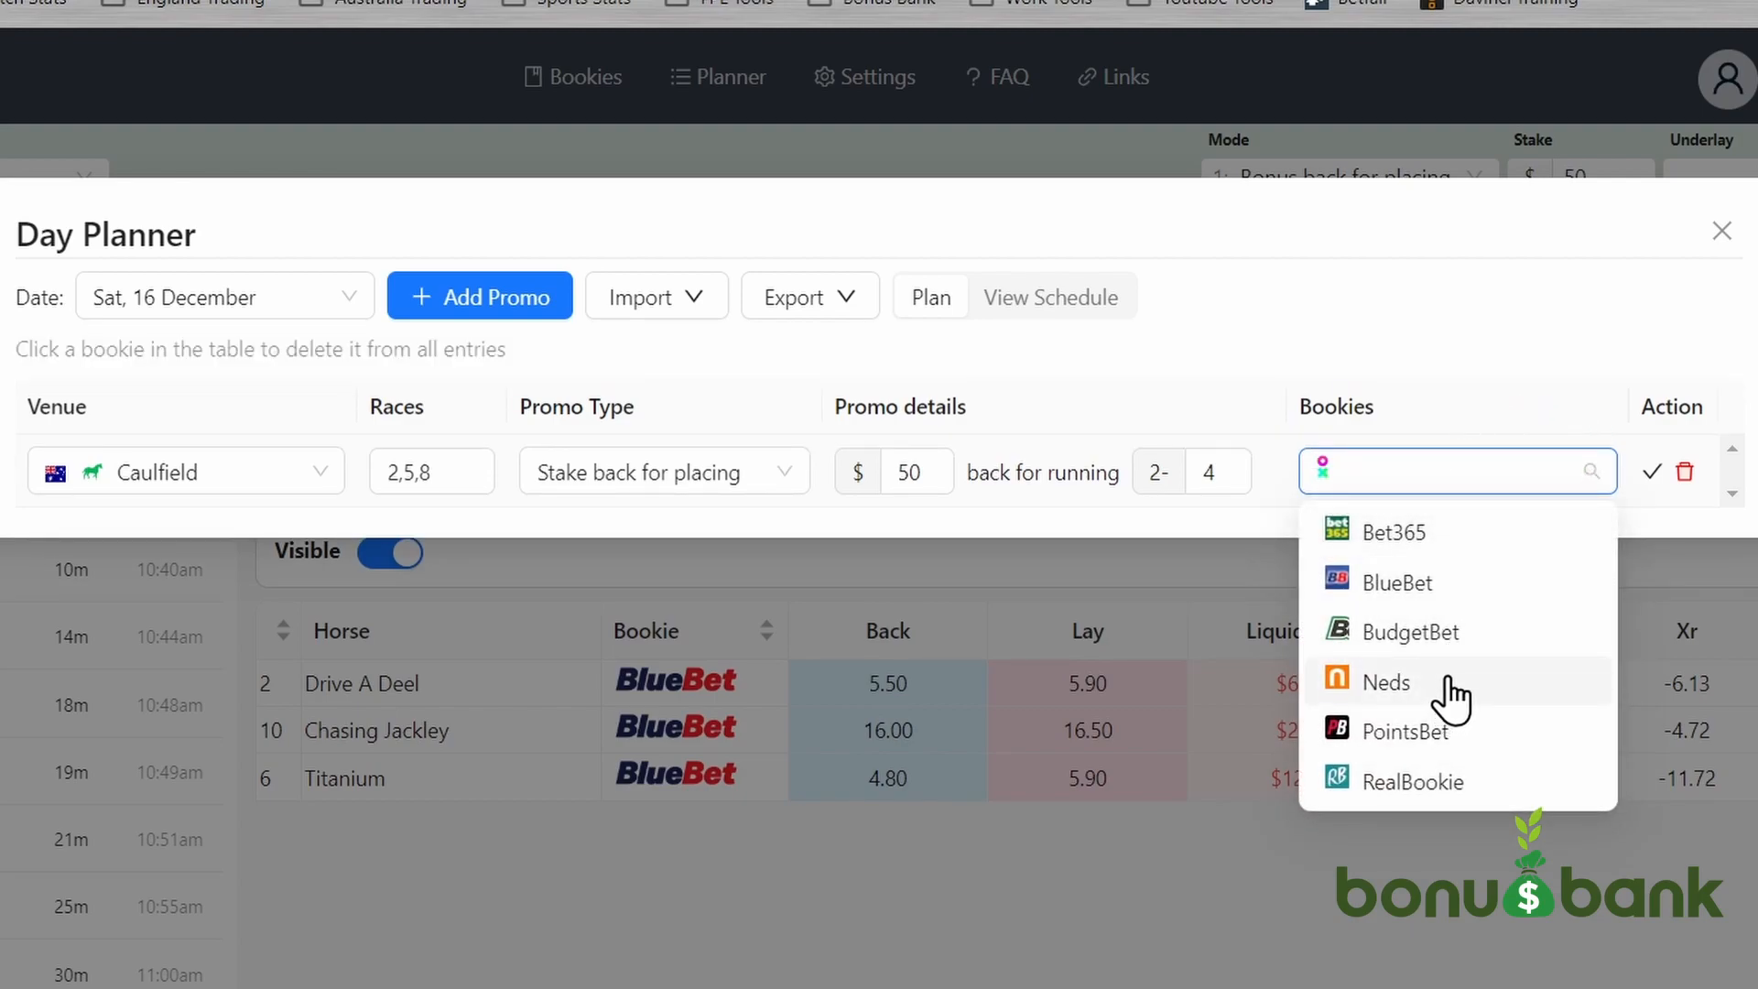
click(1462, 687)
click(1651, 475)
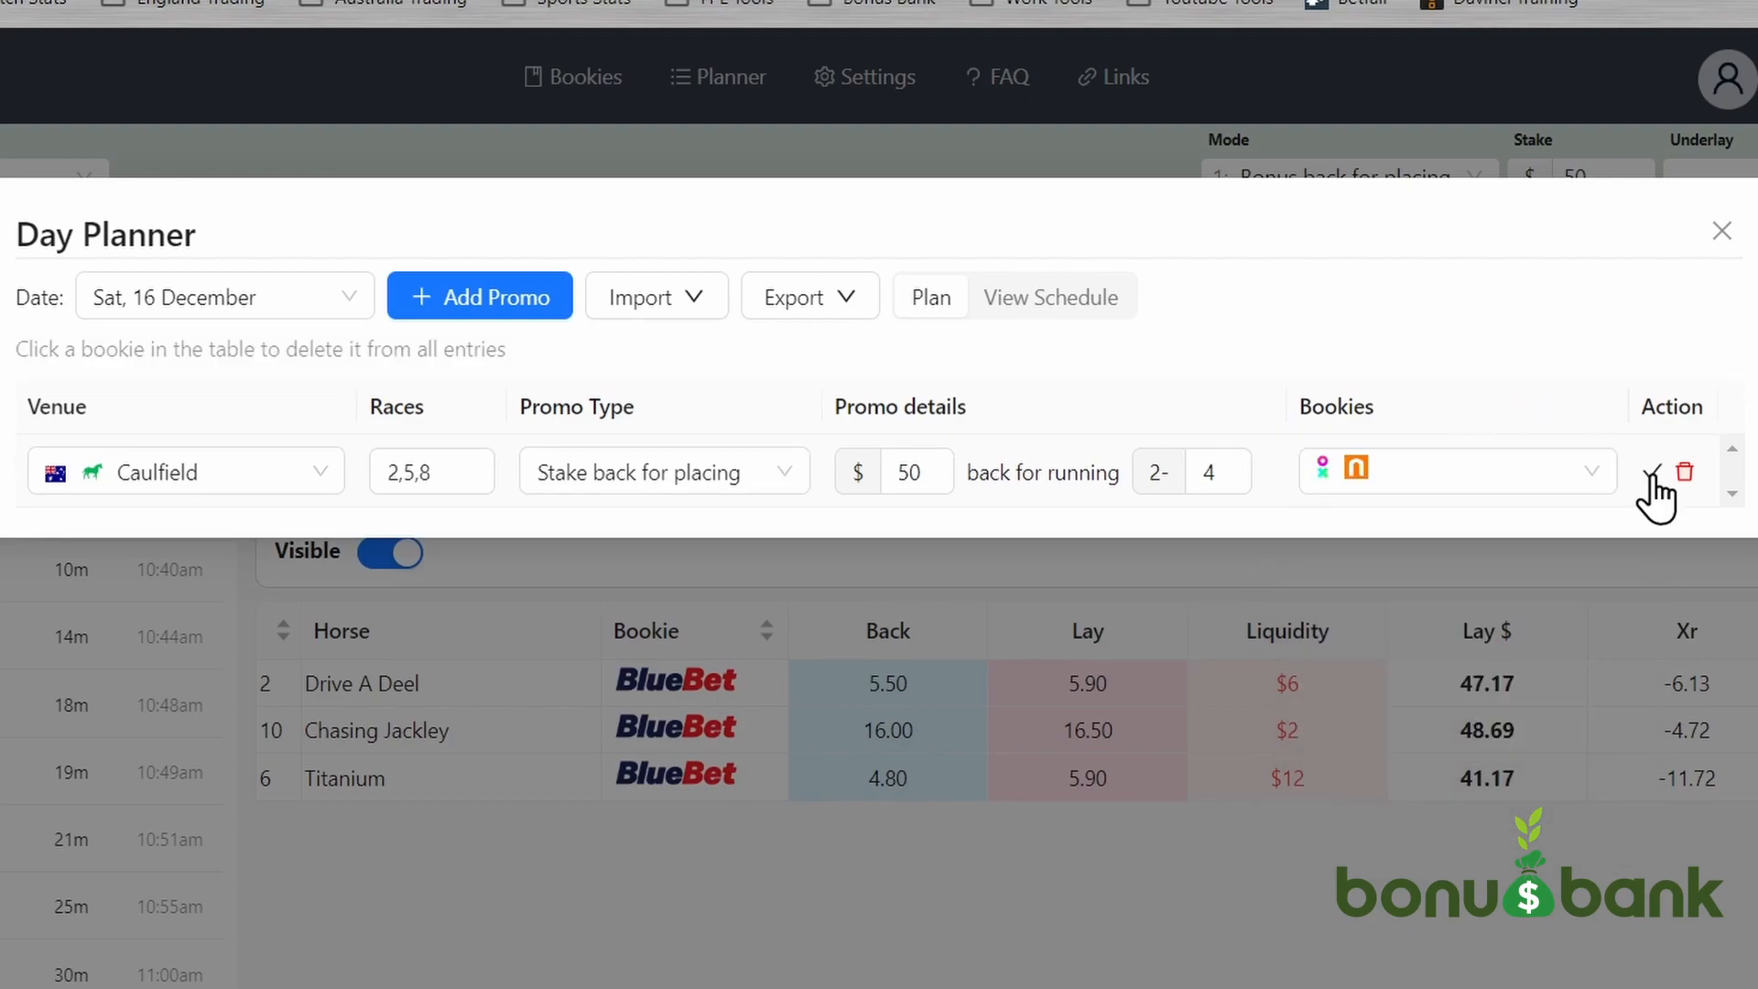
click(1652, 474)
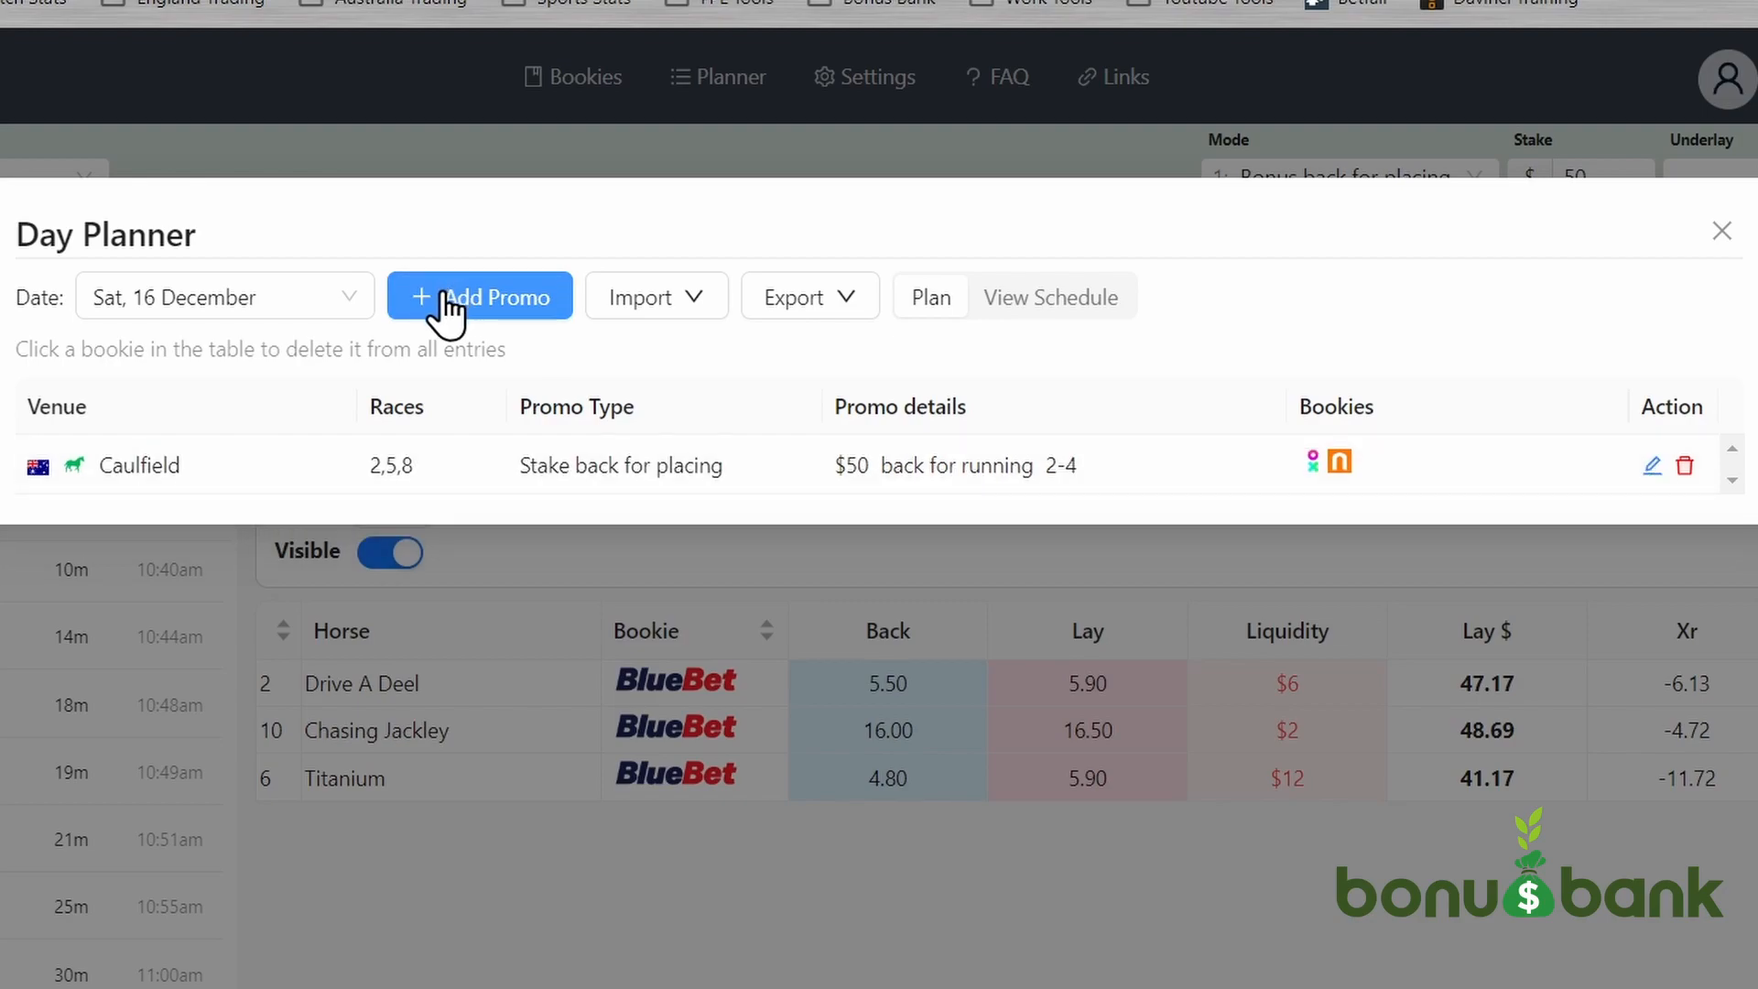
Add a second promo entry with Ascot as the venue and 1-6 as the races
click(446, 308)
click(275, 470)
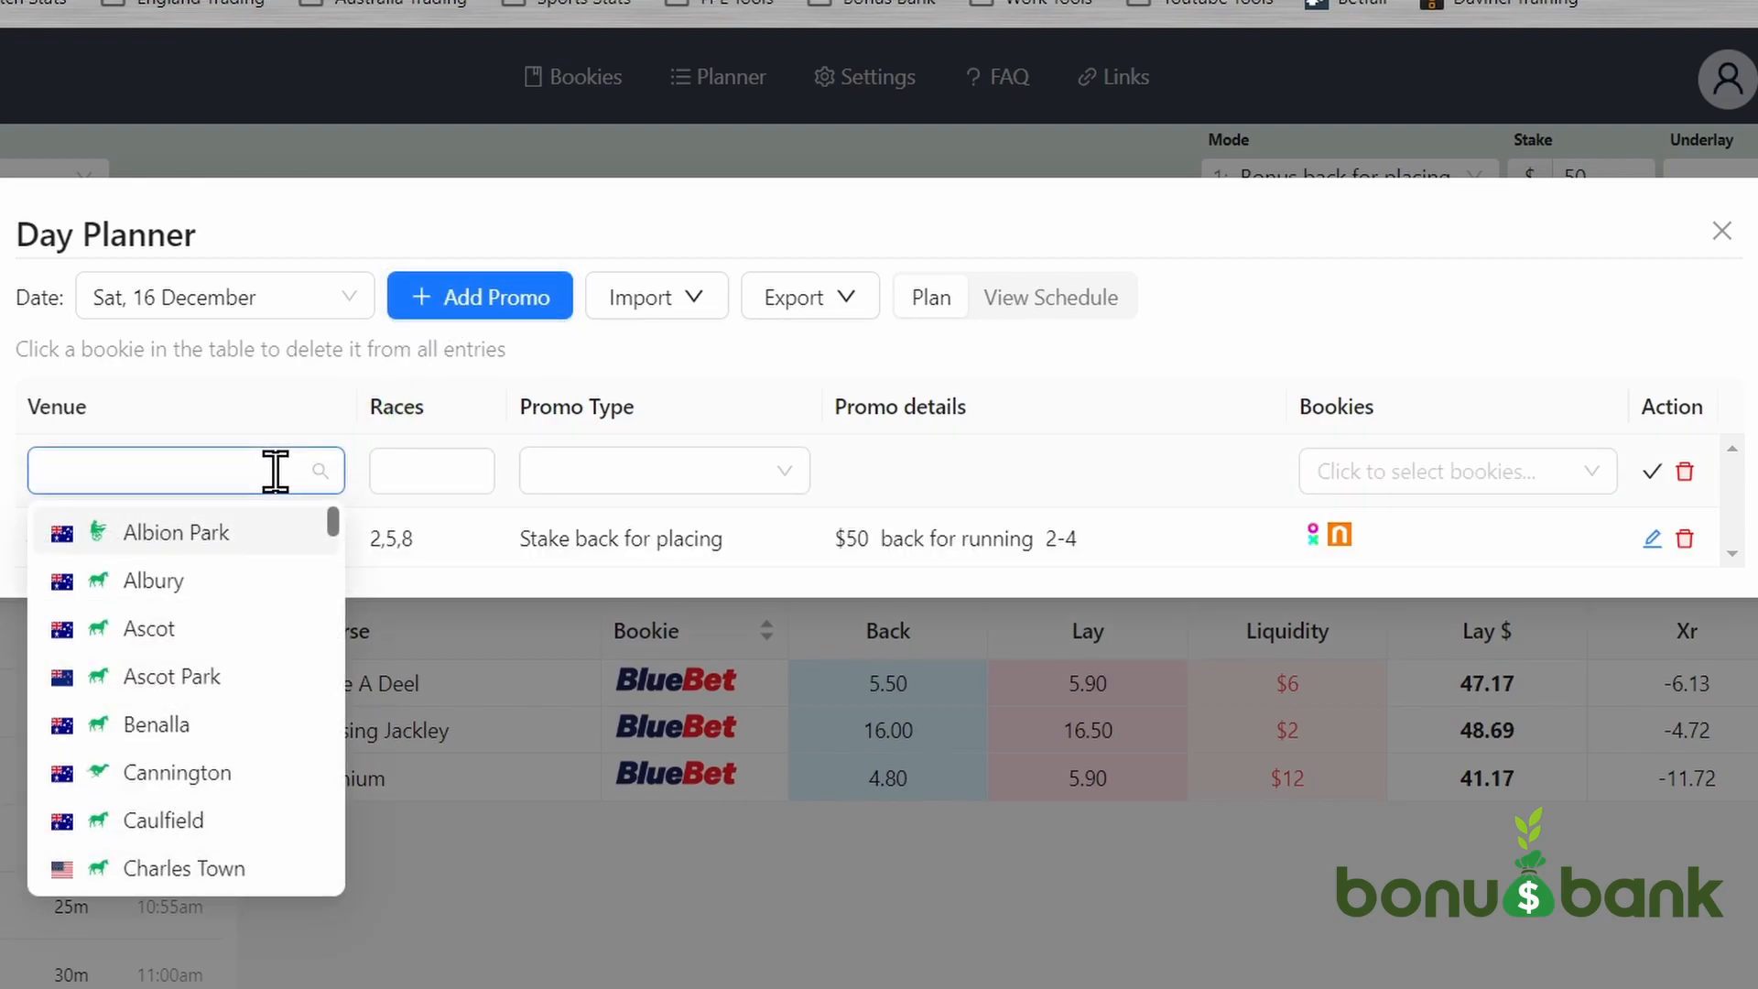
click(216, 641)
click(457, 470)
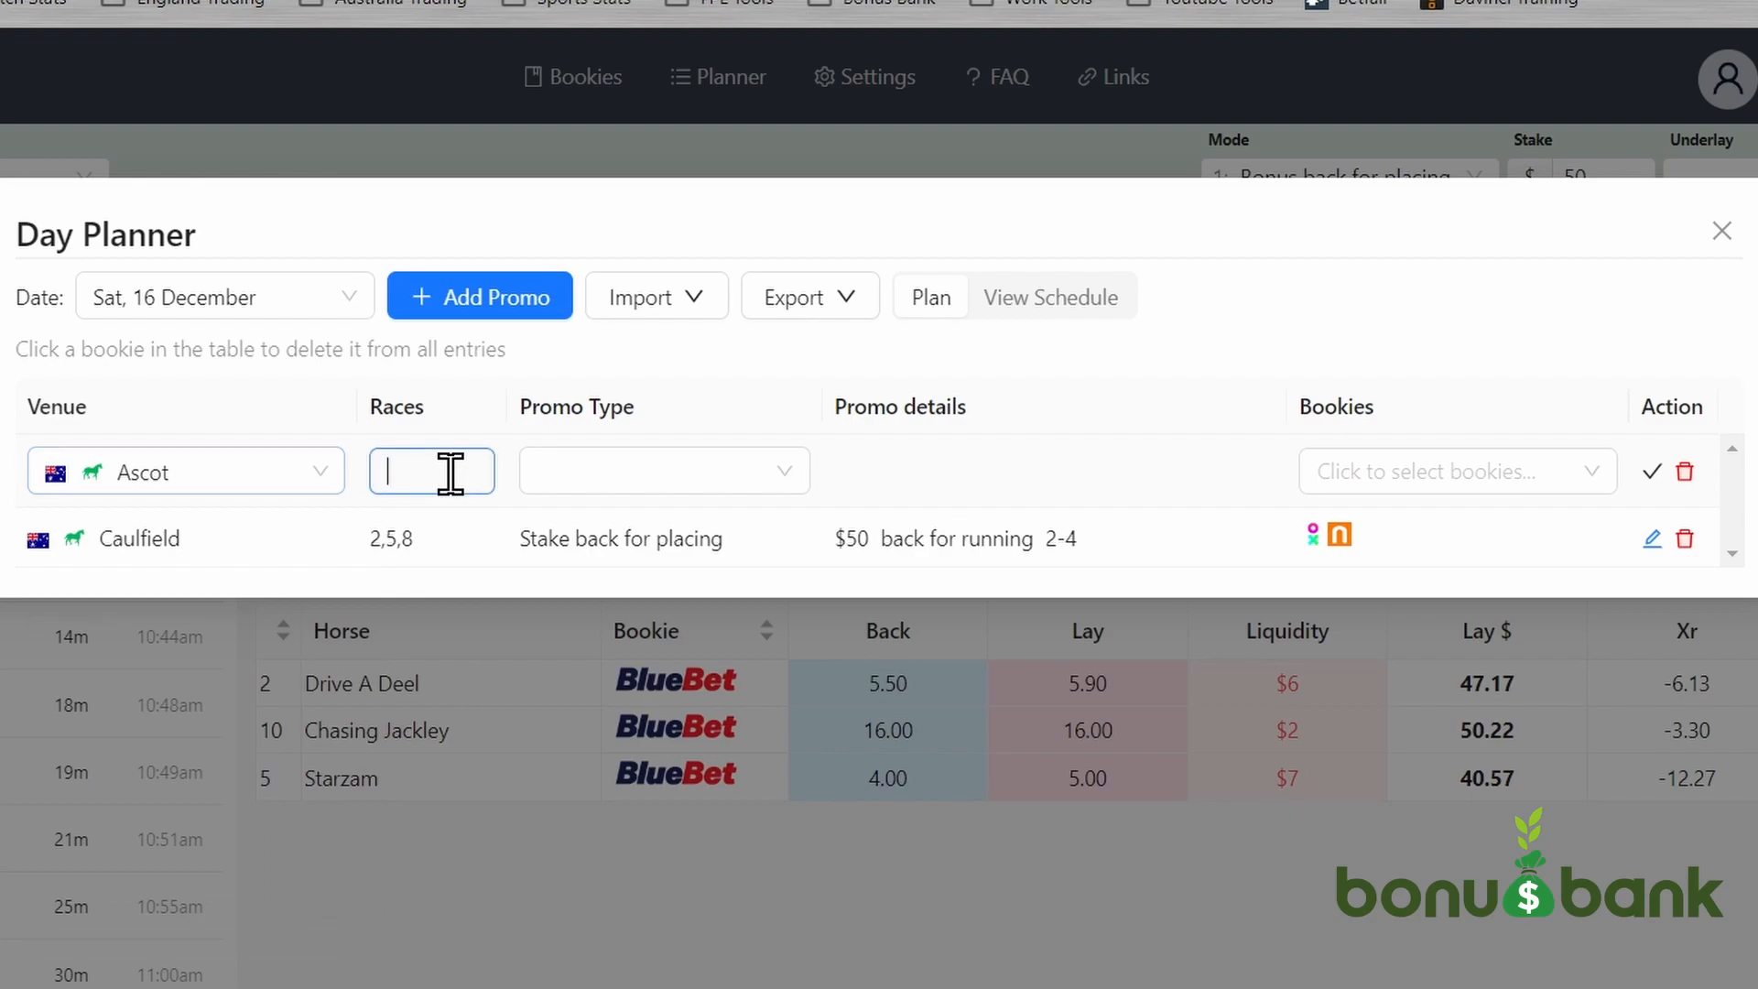
text(1-6)
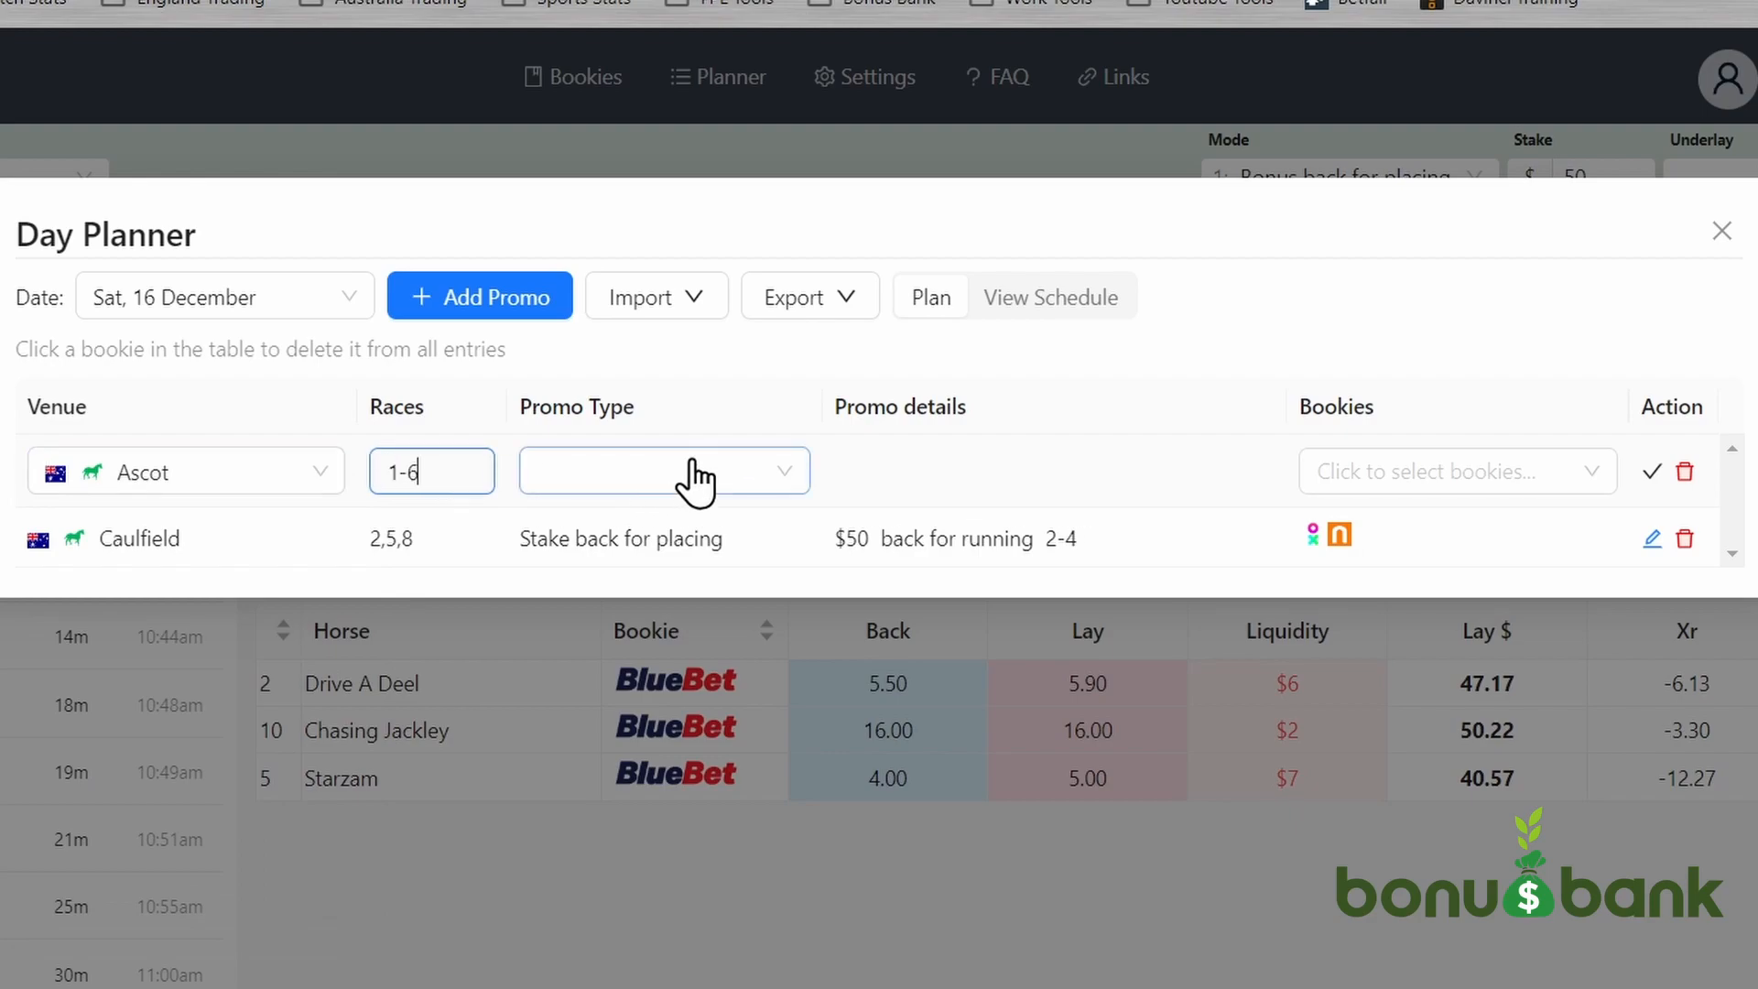
Set the Ascot promo type to Stake back for winning and go over its percentage and maximum stake-back details
click(691, 472)
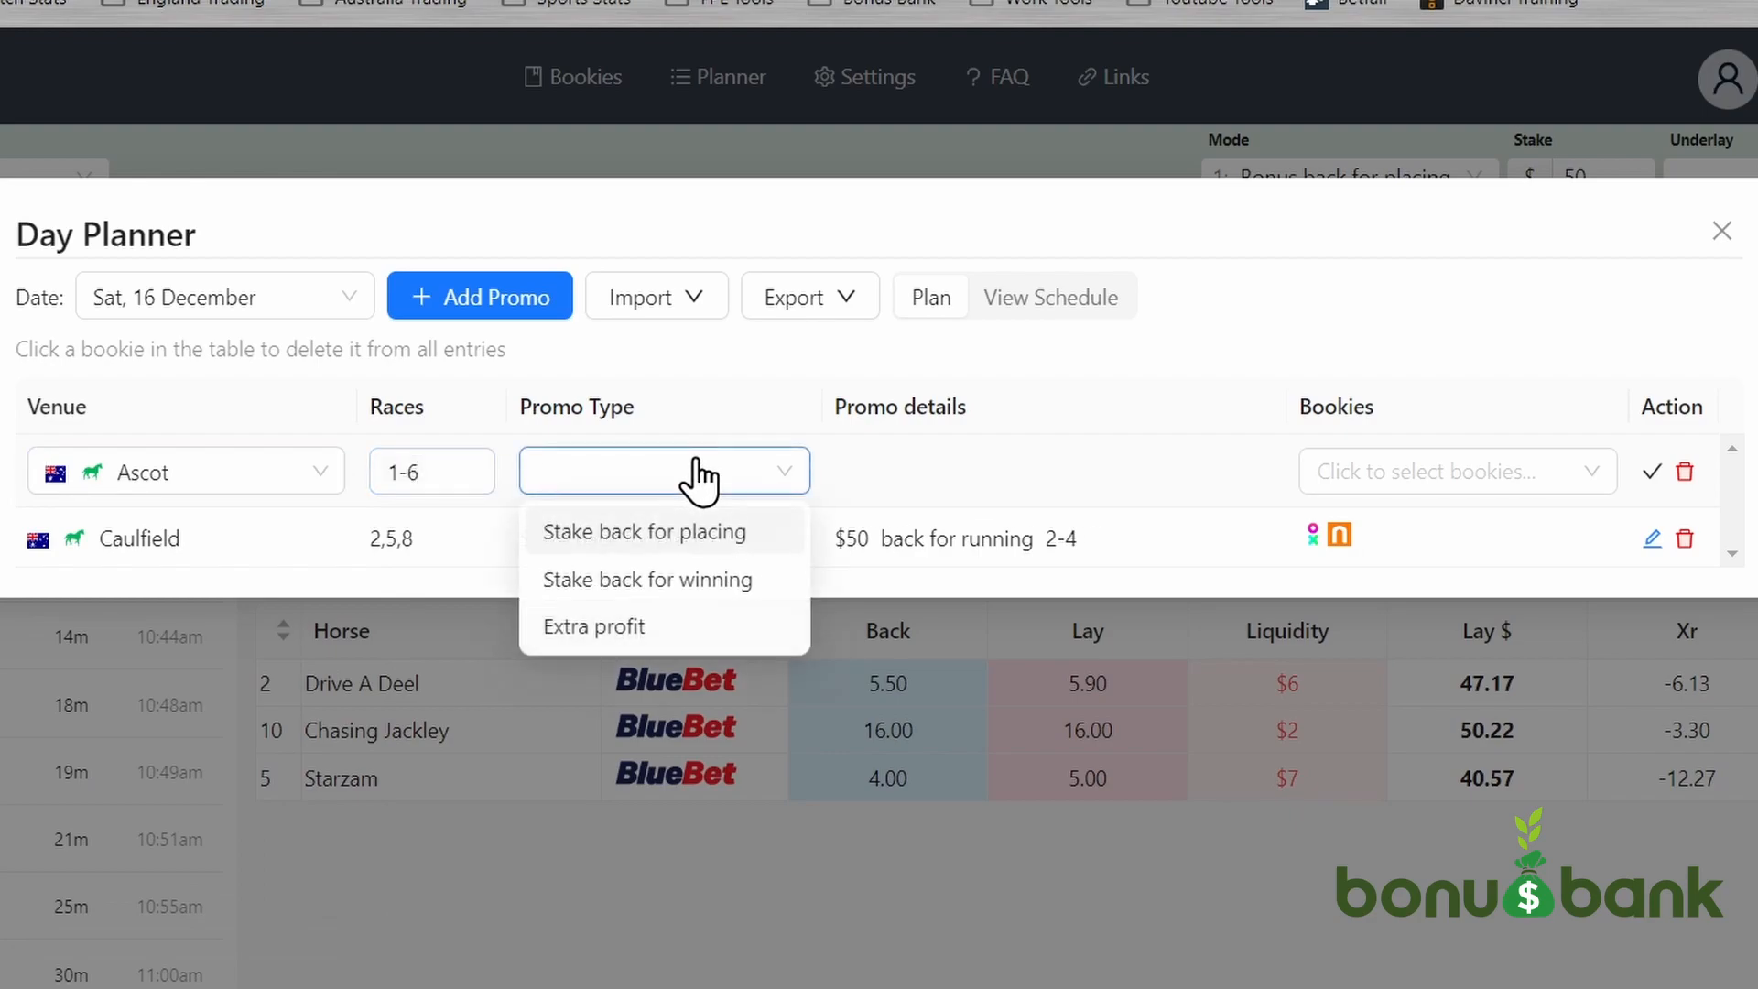
click(701, 590)
click(941, 483)
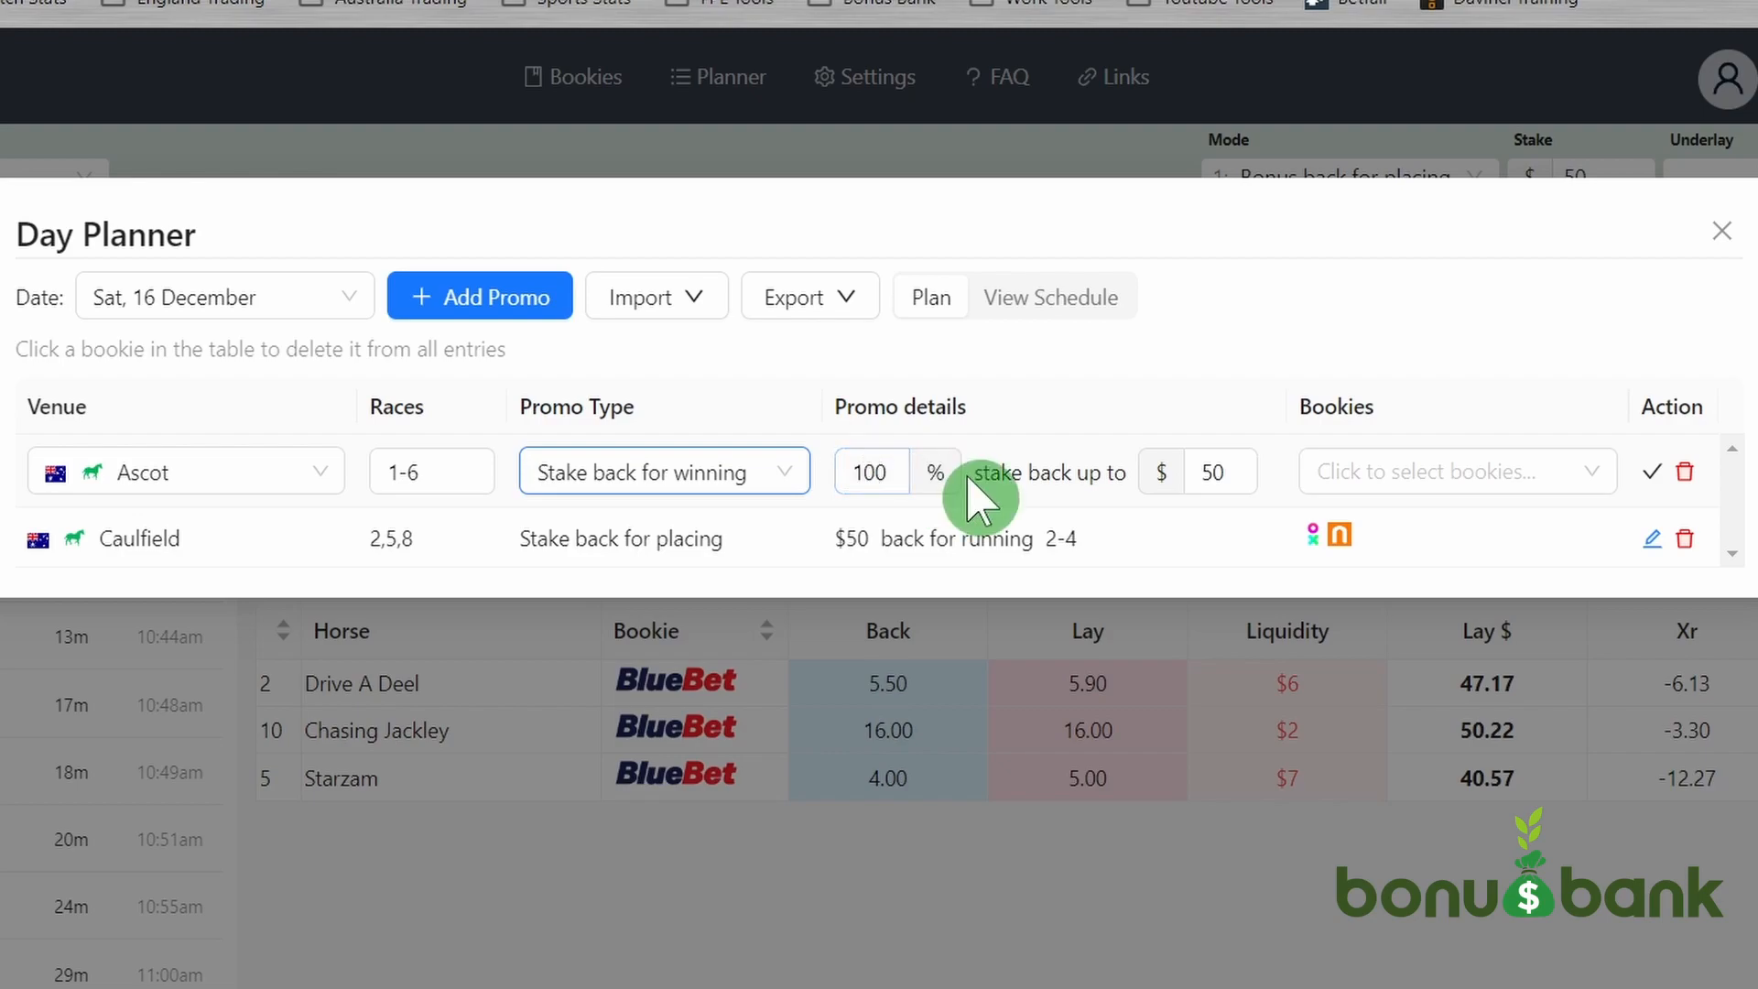
click(1249, 475)
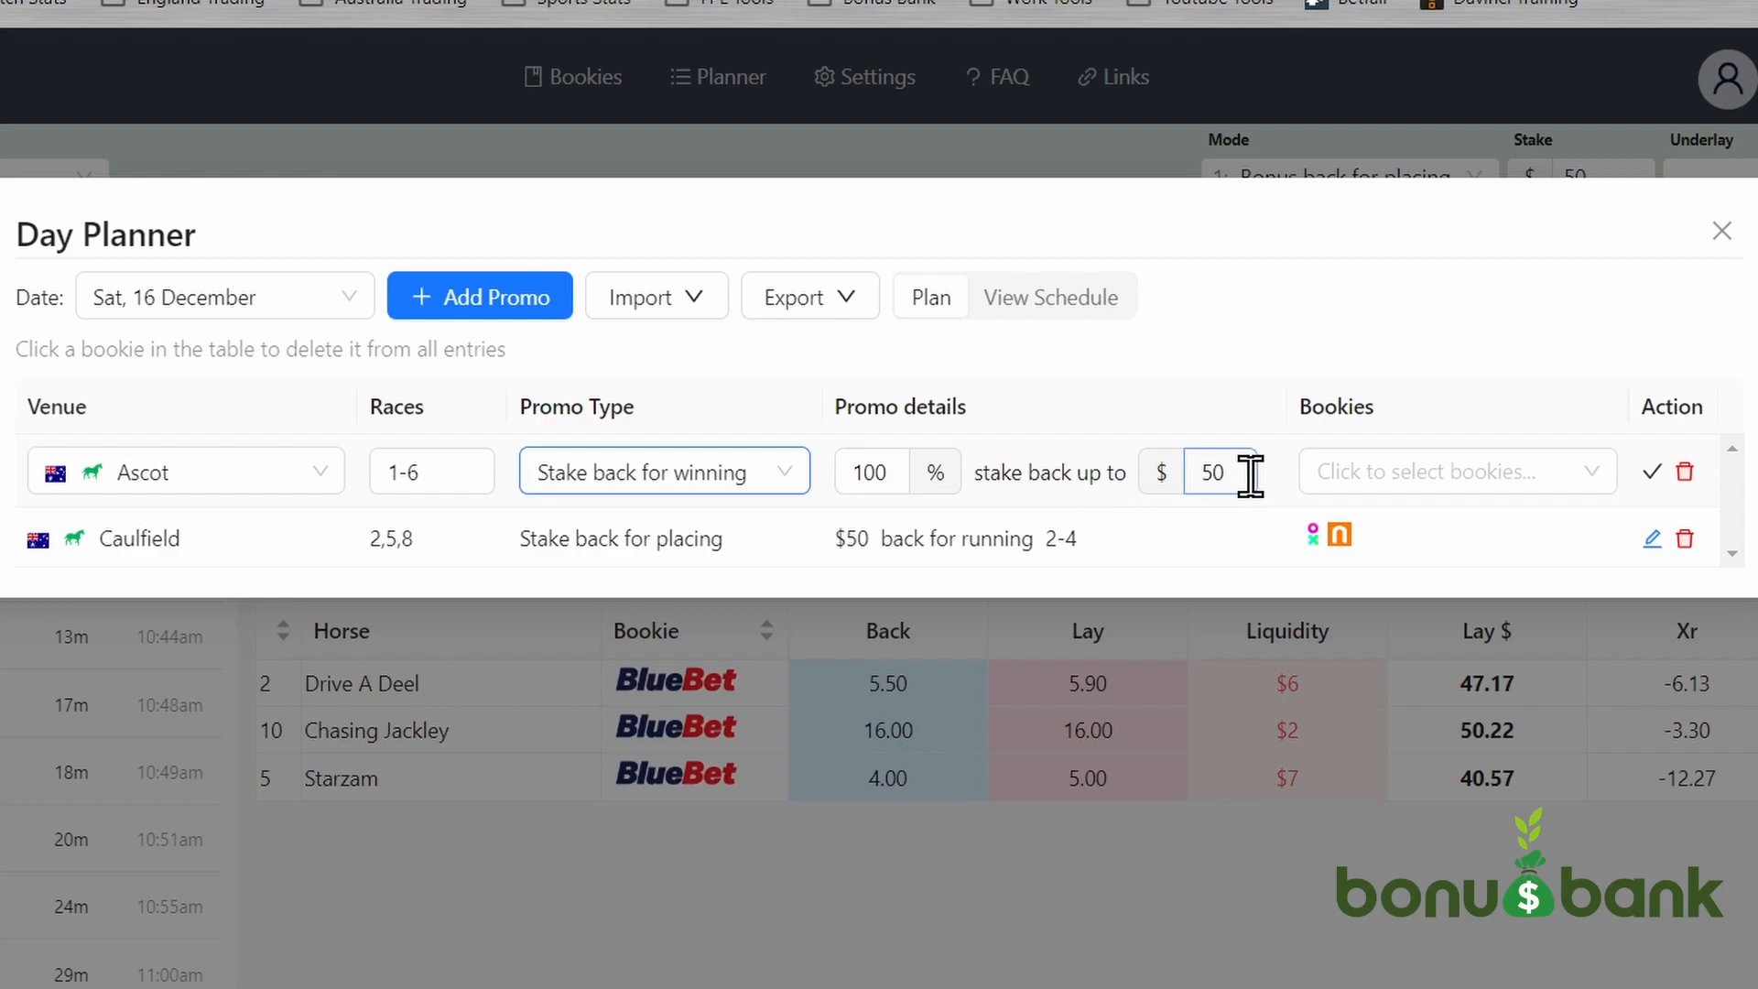
Assign the bookies BudgetBet and Neds to the Ascot promo
click(1581, 472)
click(1416, 688)
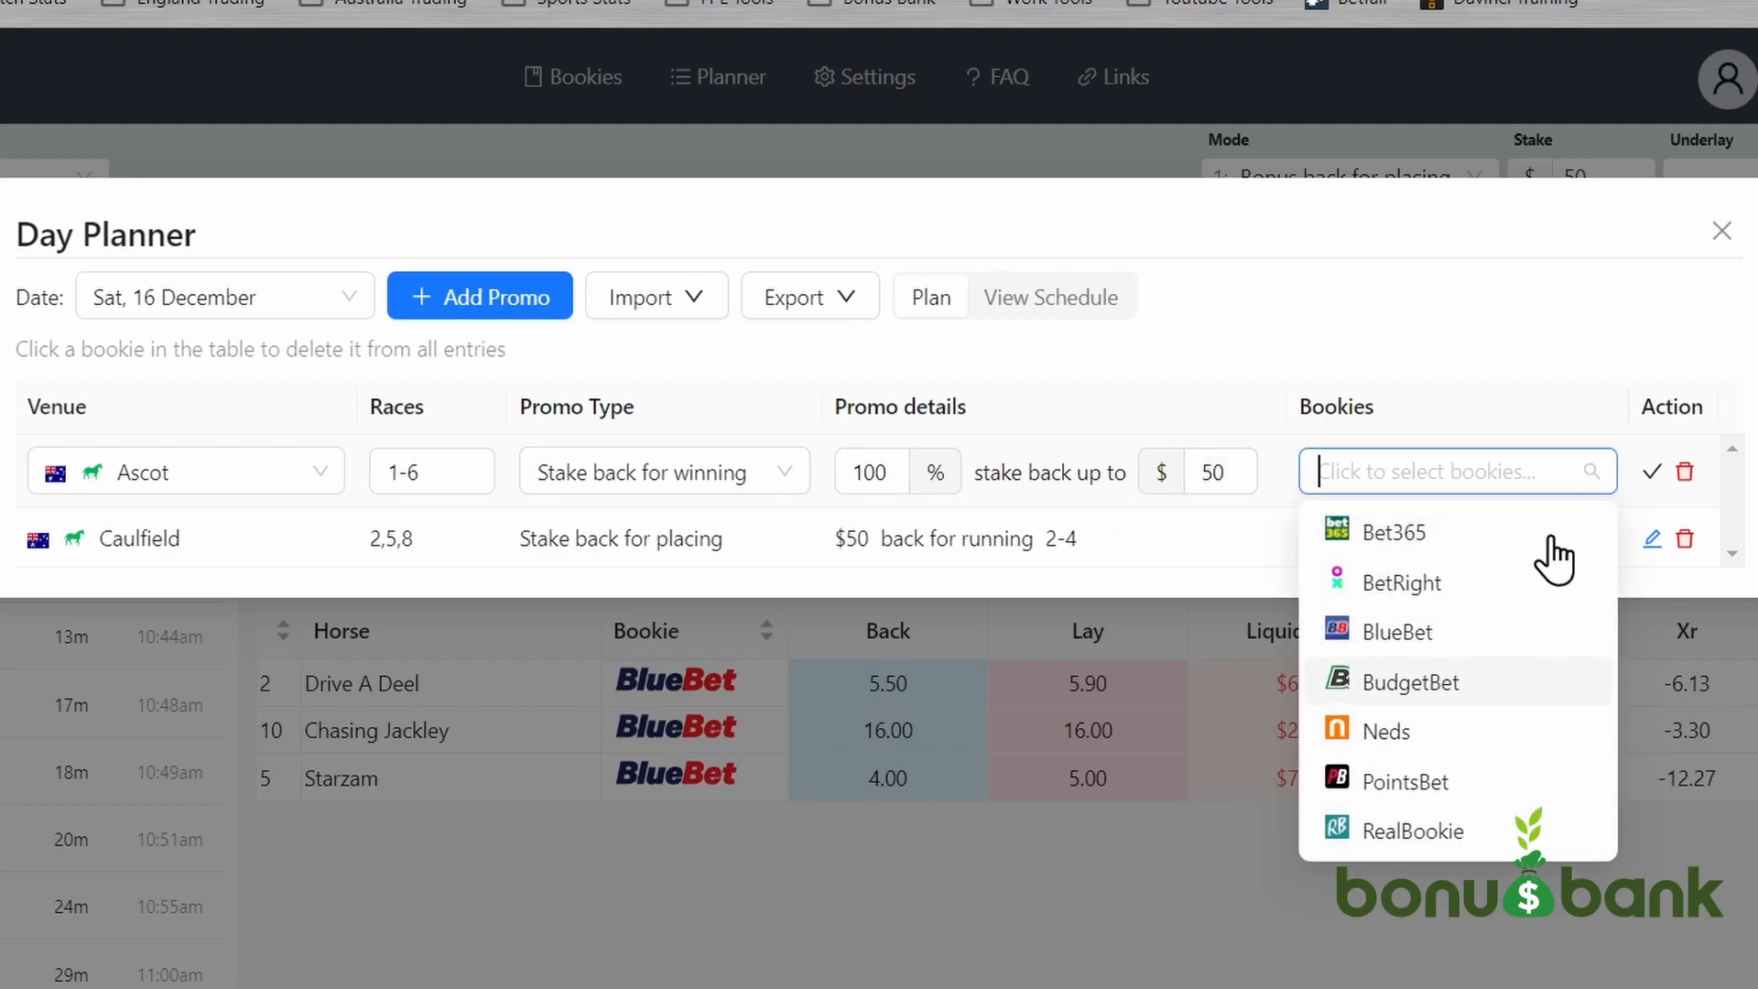
click(1517, 471)
click(1516, 474)
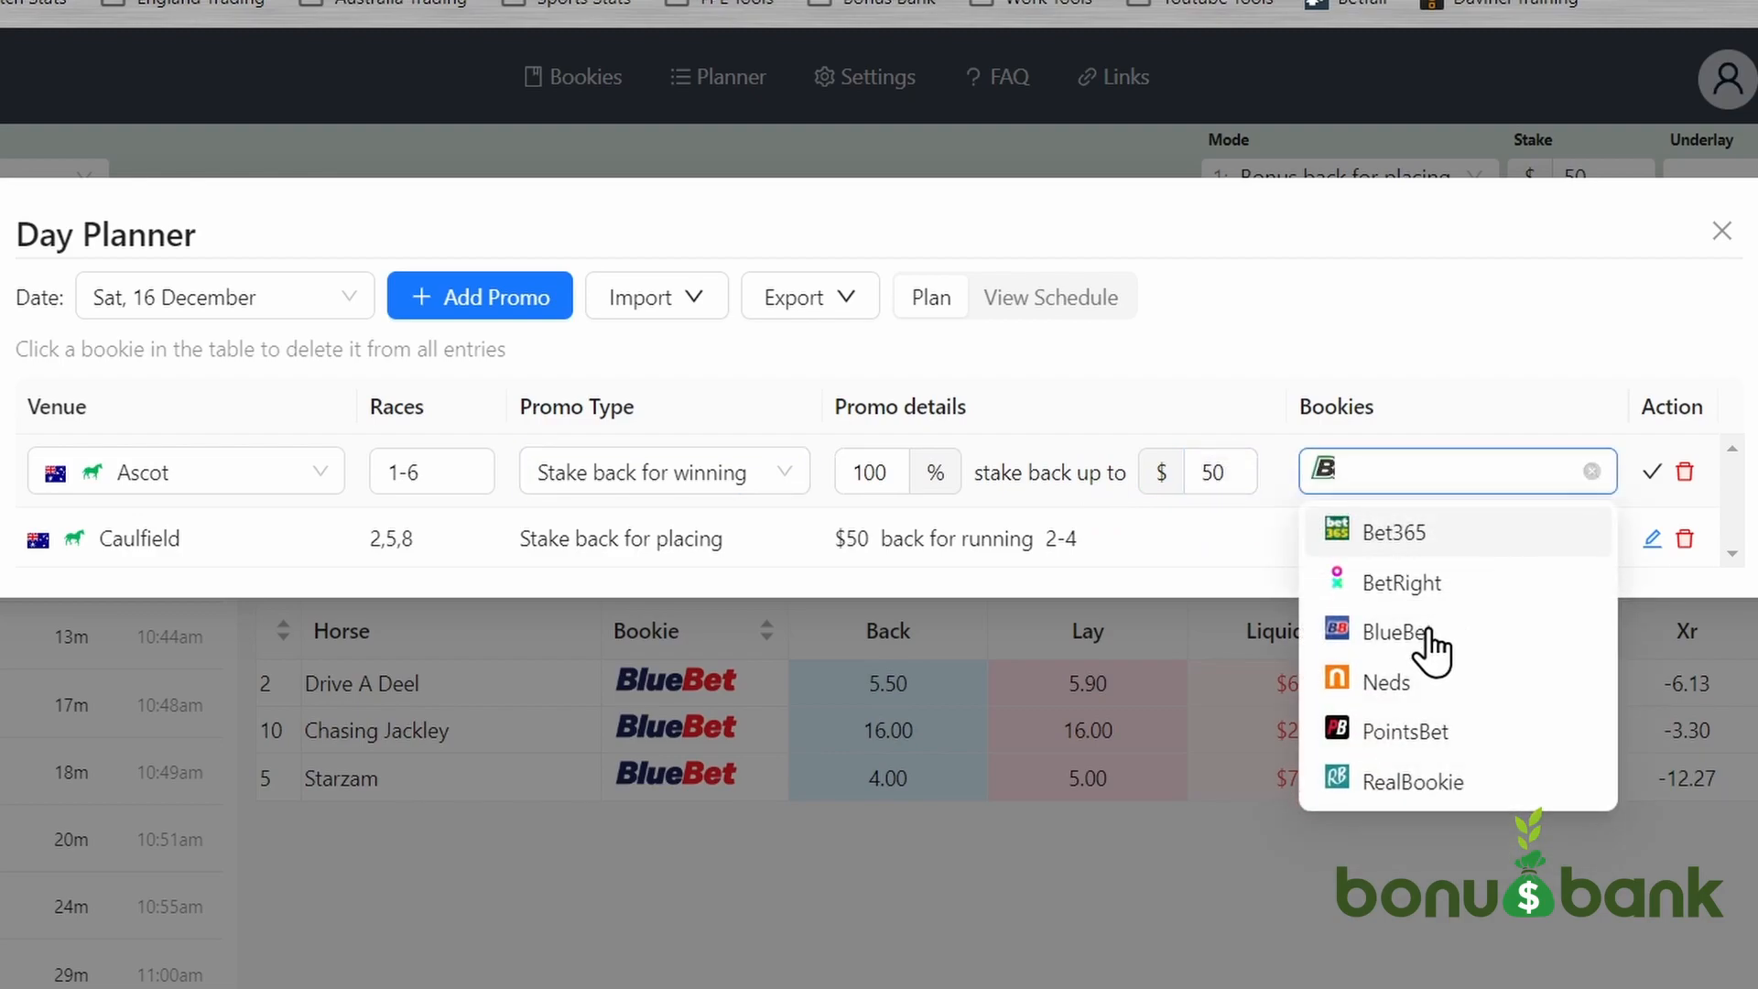
click(1401, 688)
click(1329, 432)
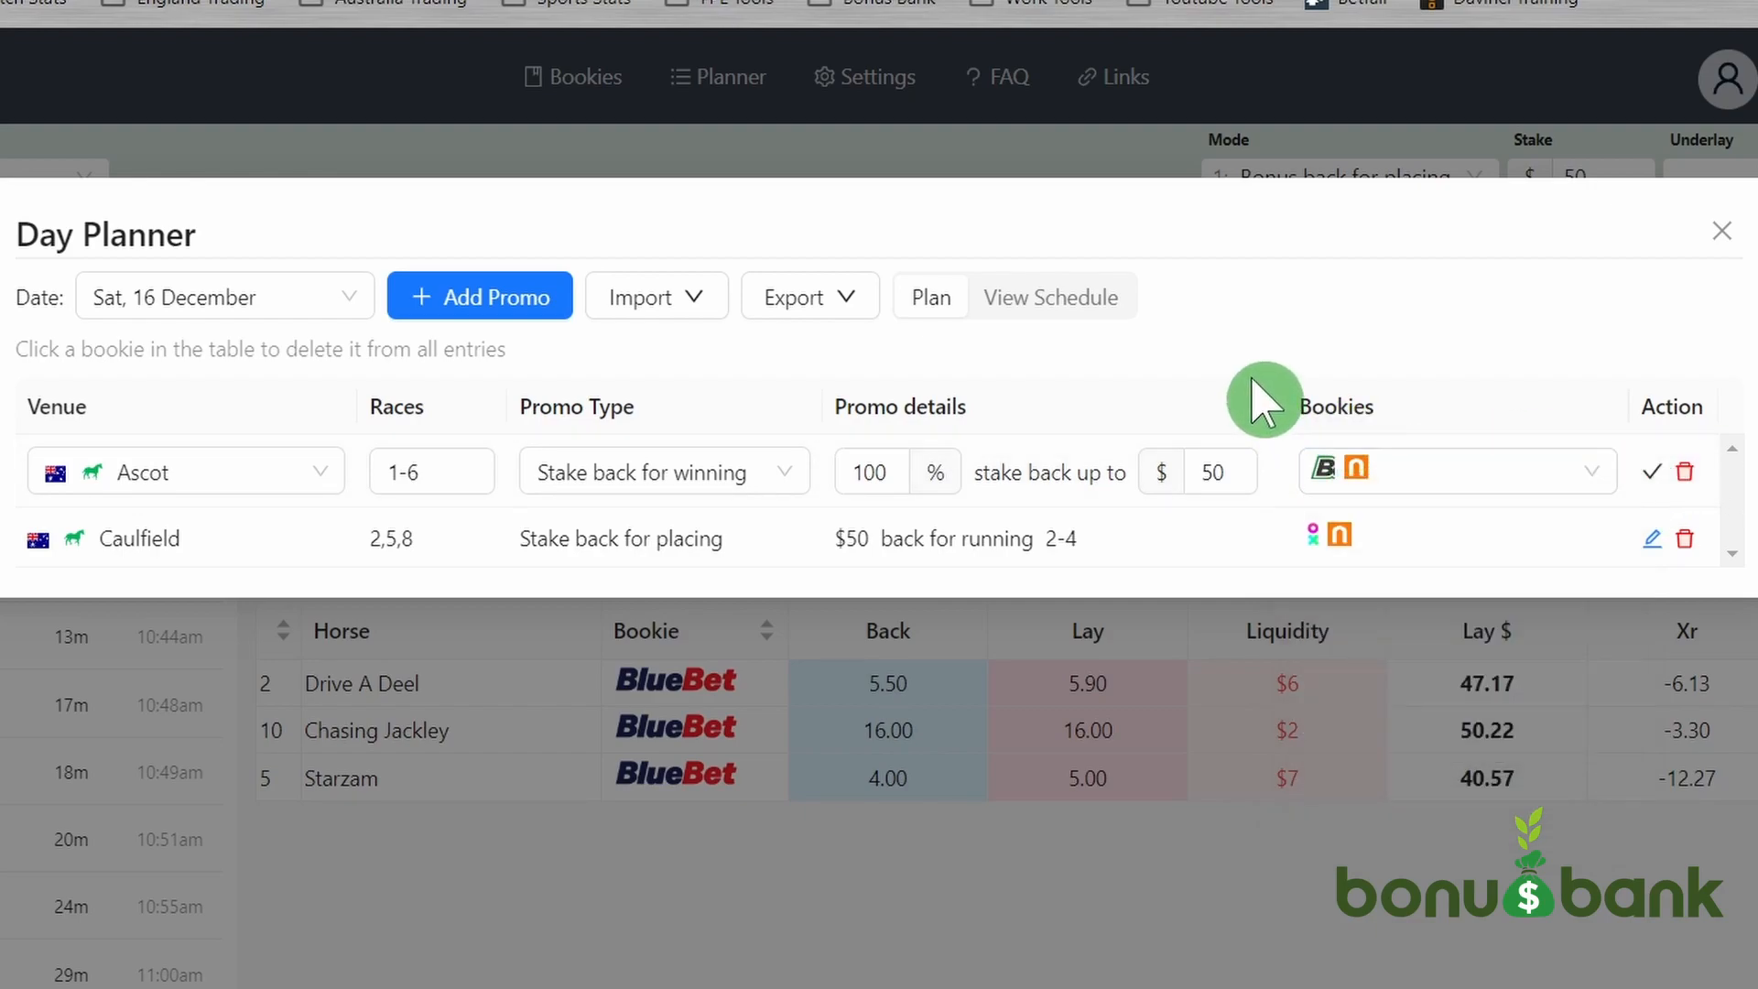
Change the Ascot promo type to Extra profit and save the entry
click(730, 478)
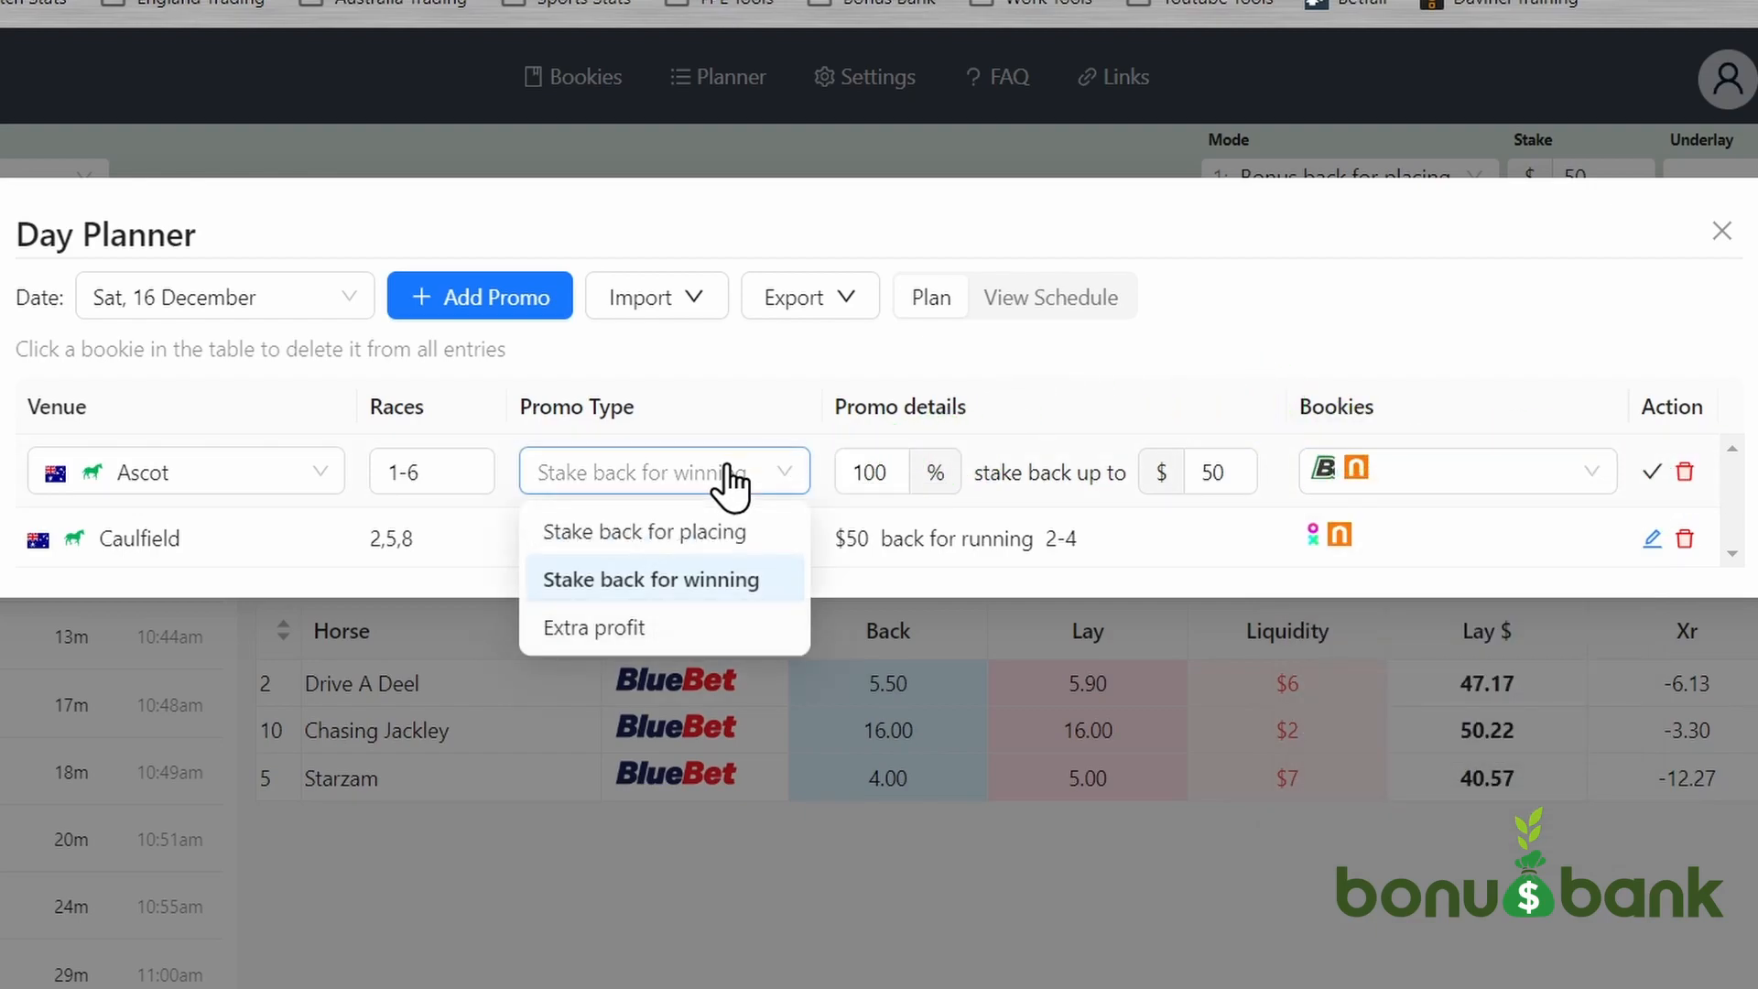
click(677, 630)
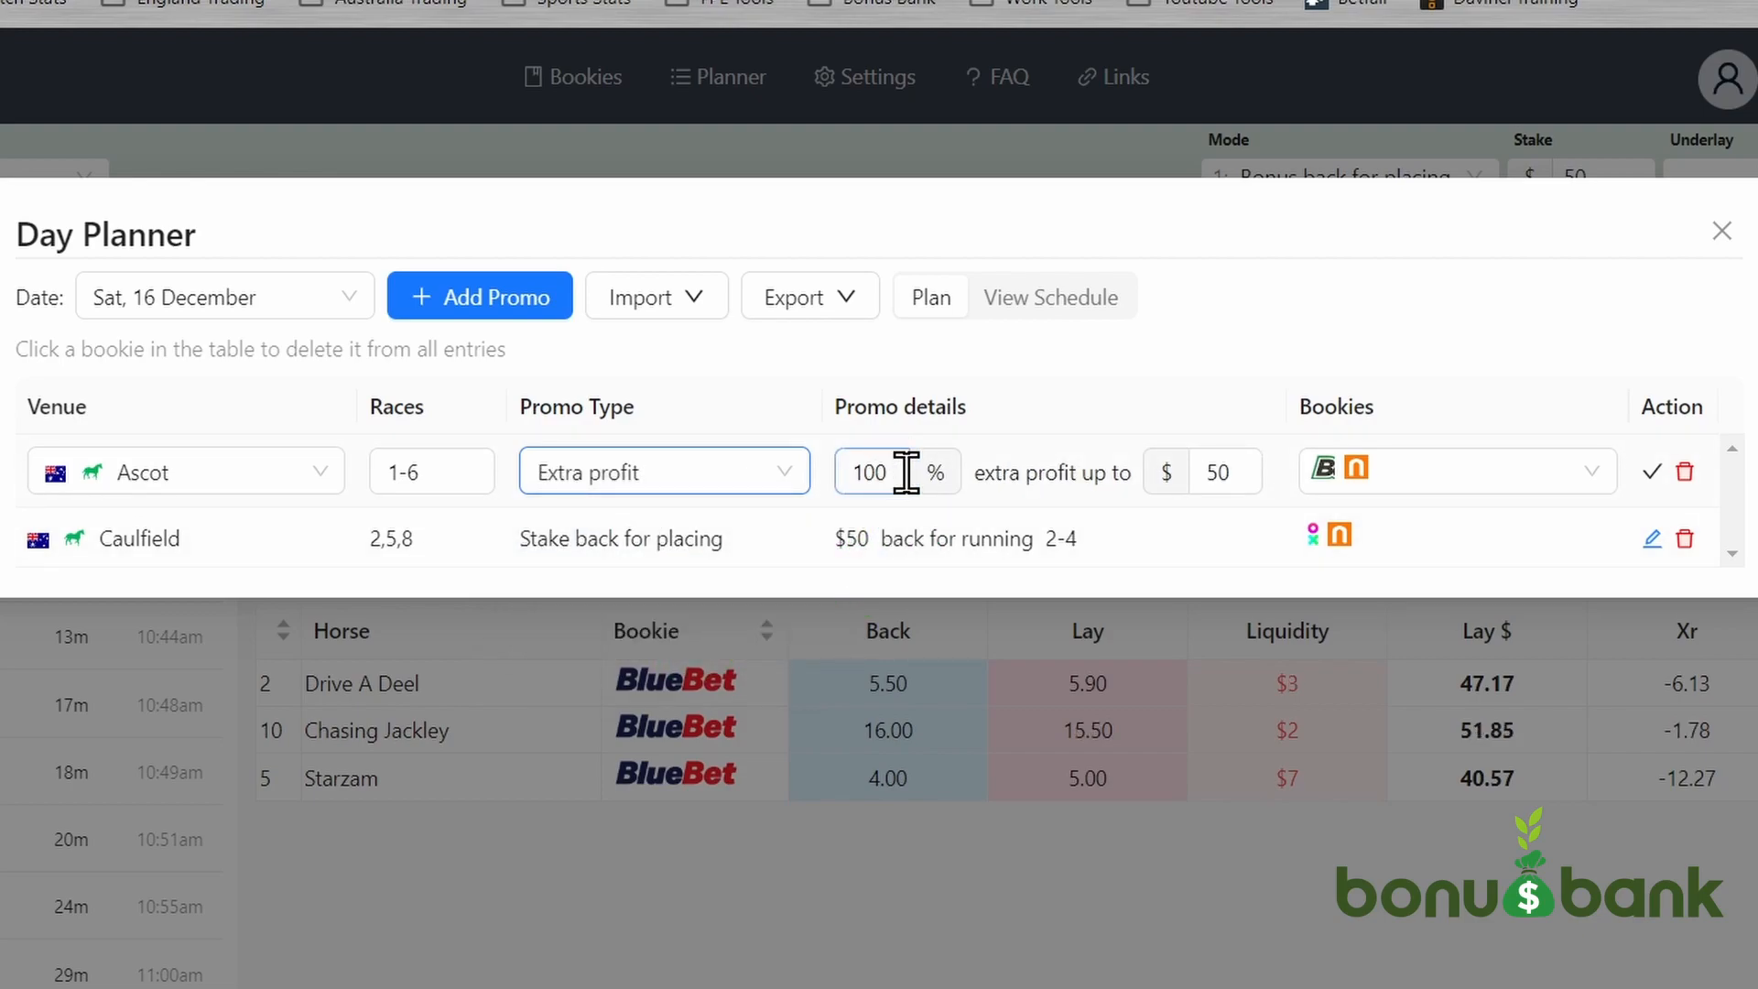
click(1651, 471)
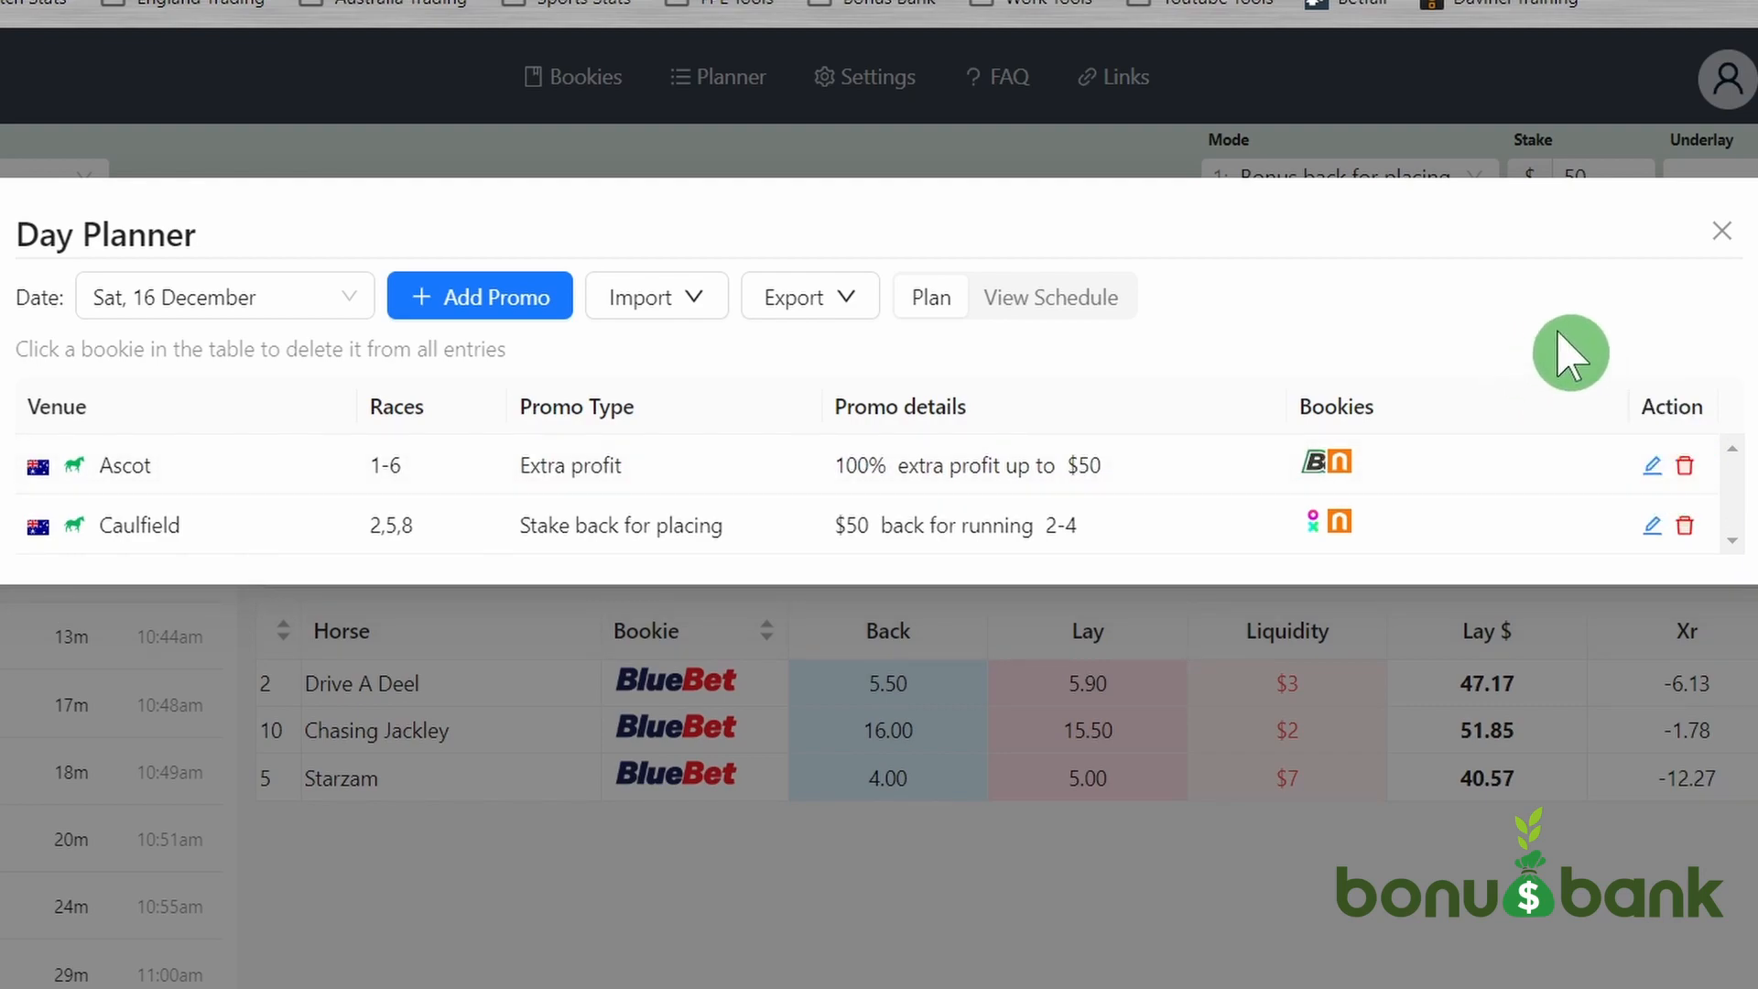
Close the day planner and look through the upcoming race list for the marked promo races
click(91, 711)
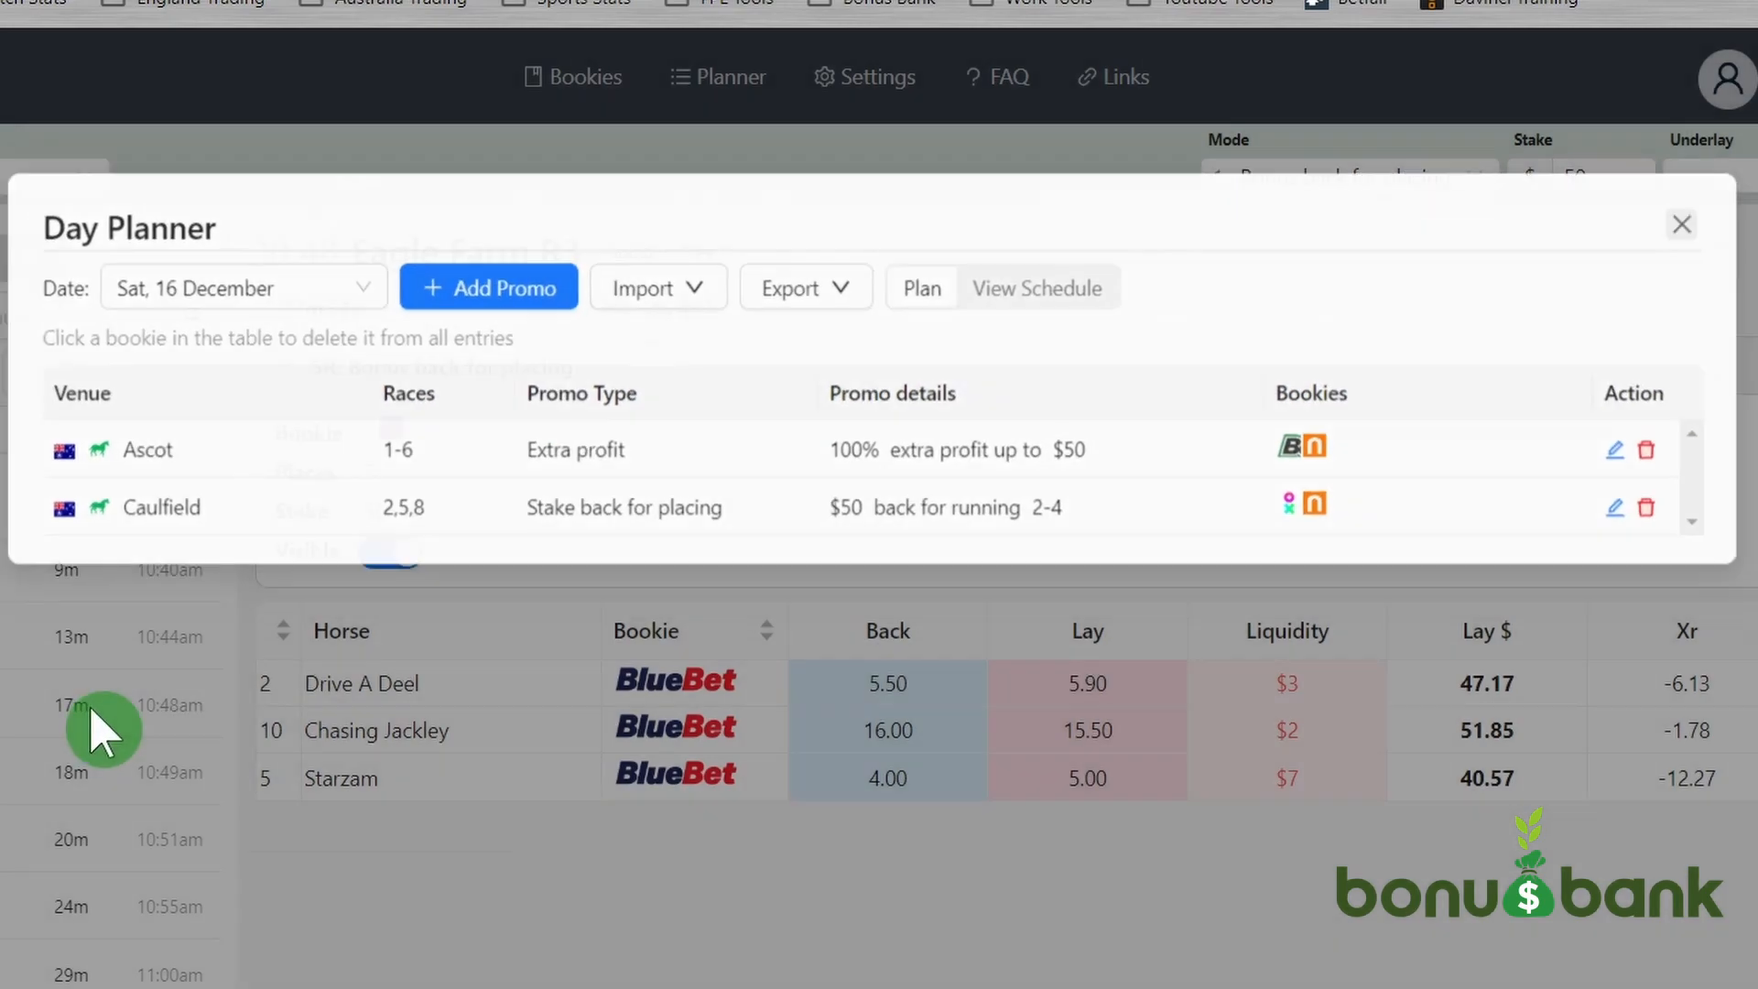
scroll(273, 610, down, 1)
scroll(276, 628, down, 10)
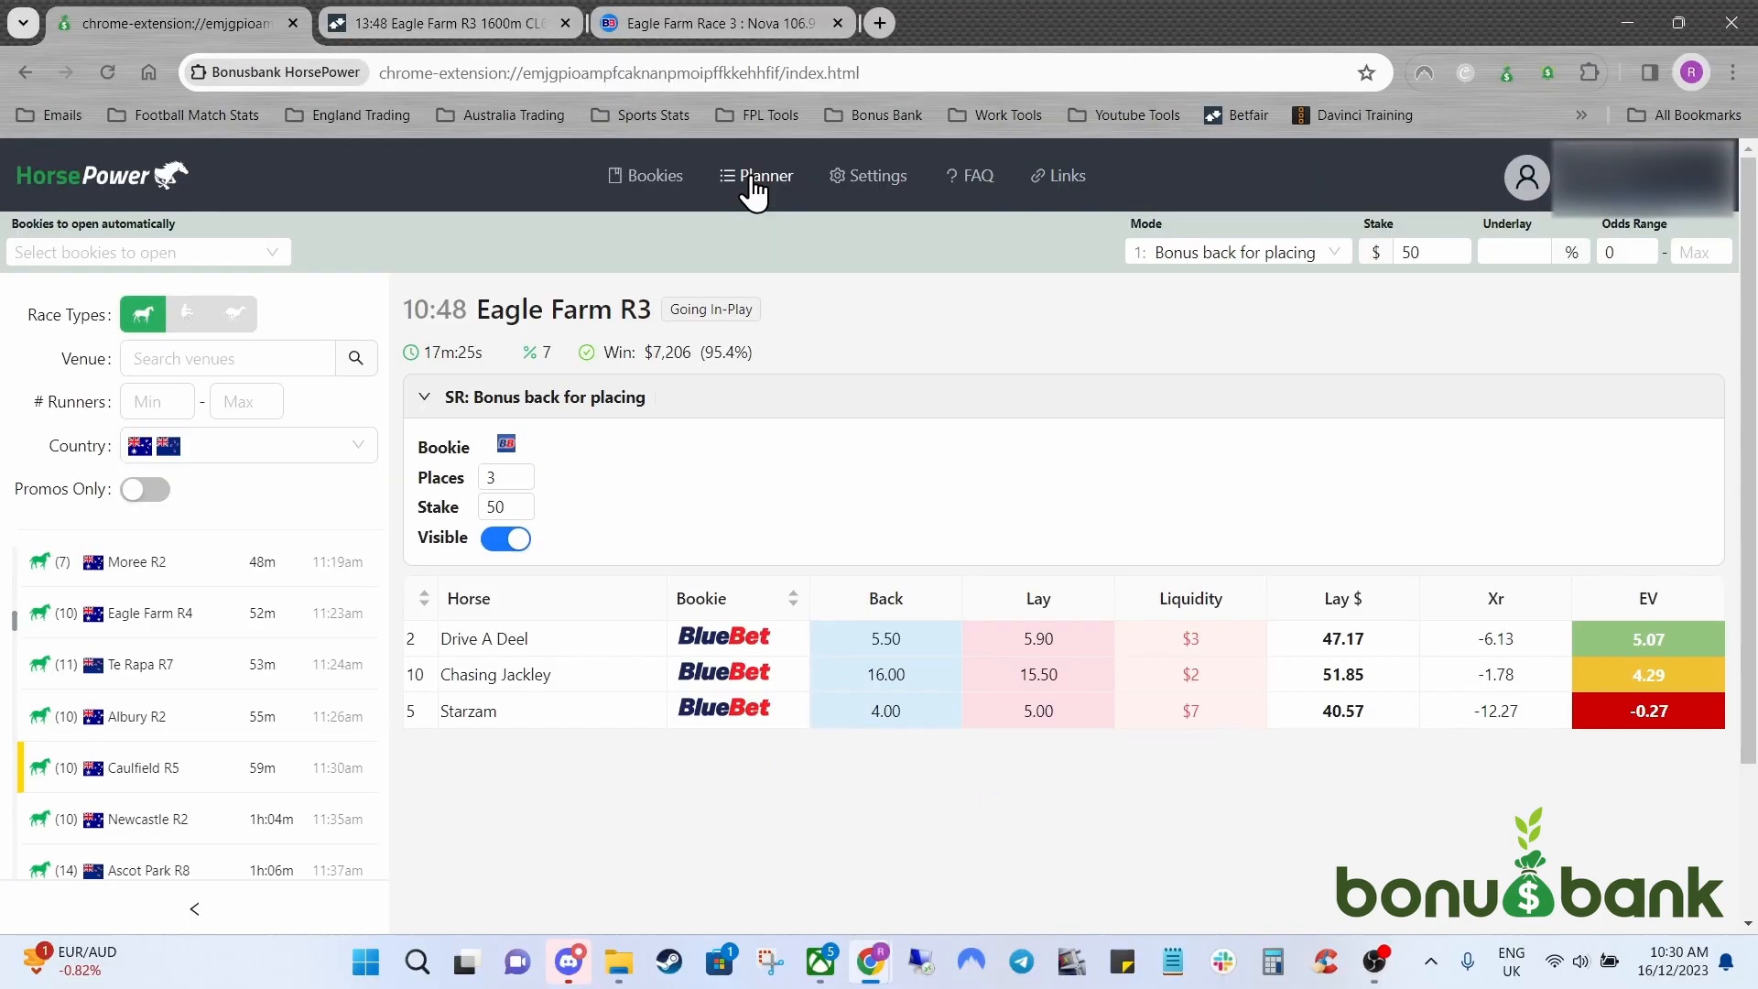
Review the day planner's import options, including the import from JSON, and close the planner
click(756, 176)
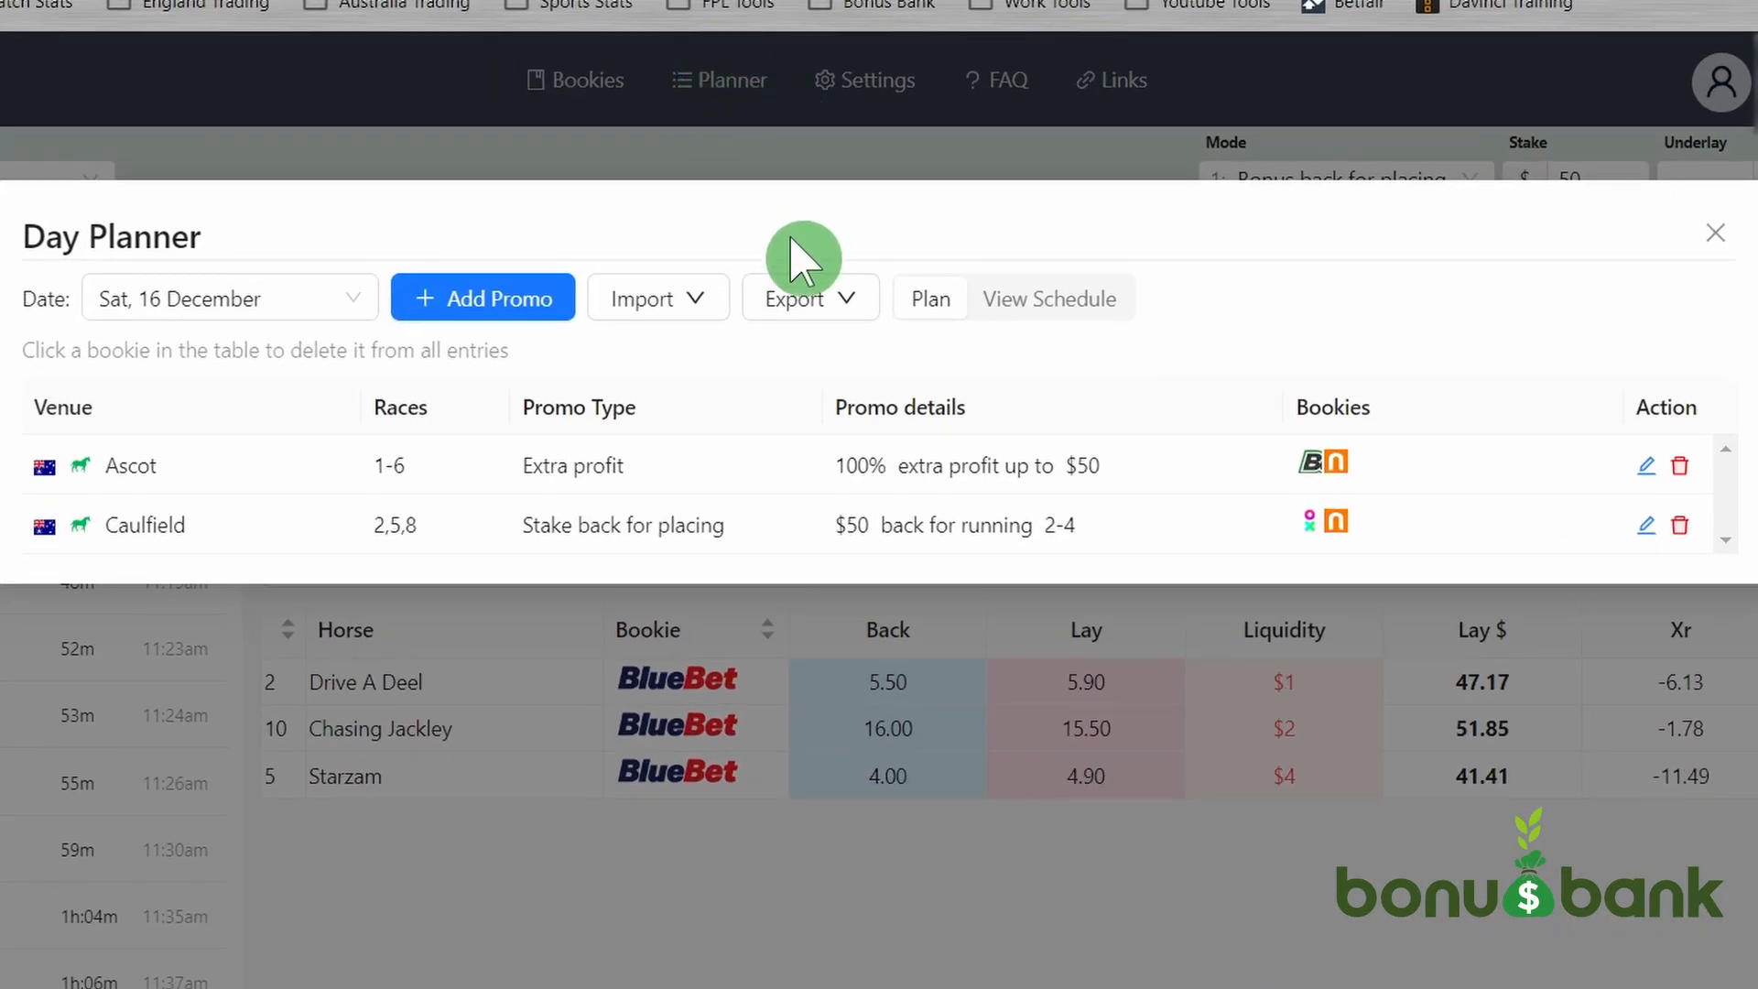
click(664, 311)
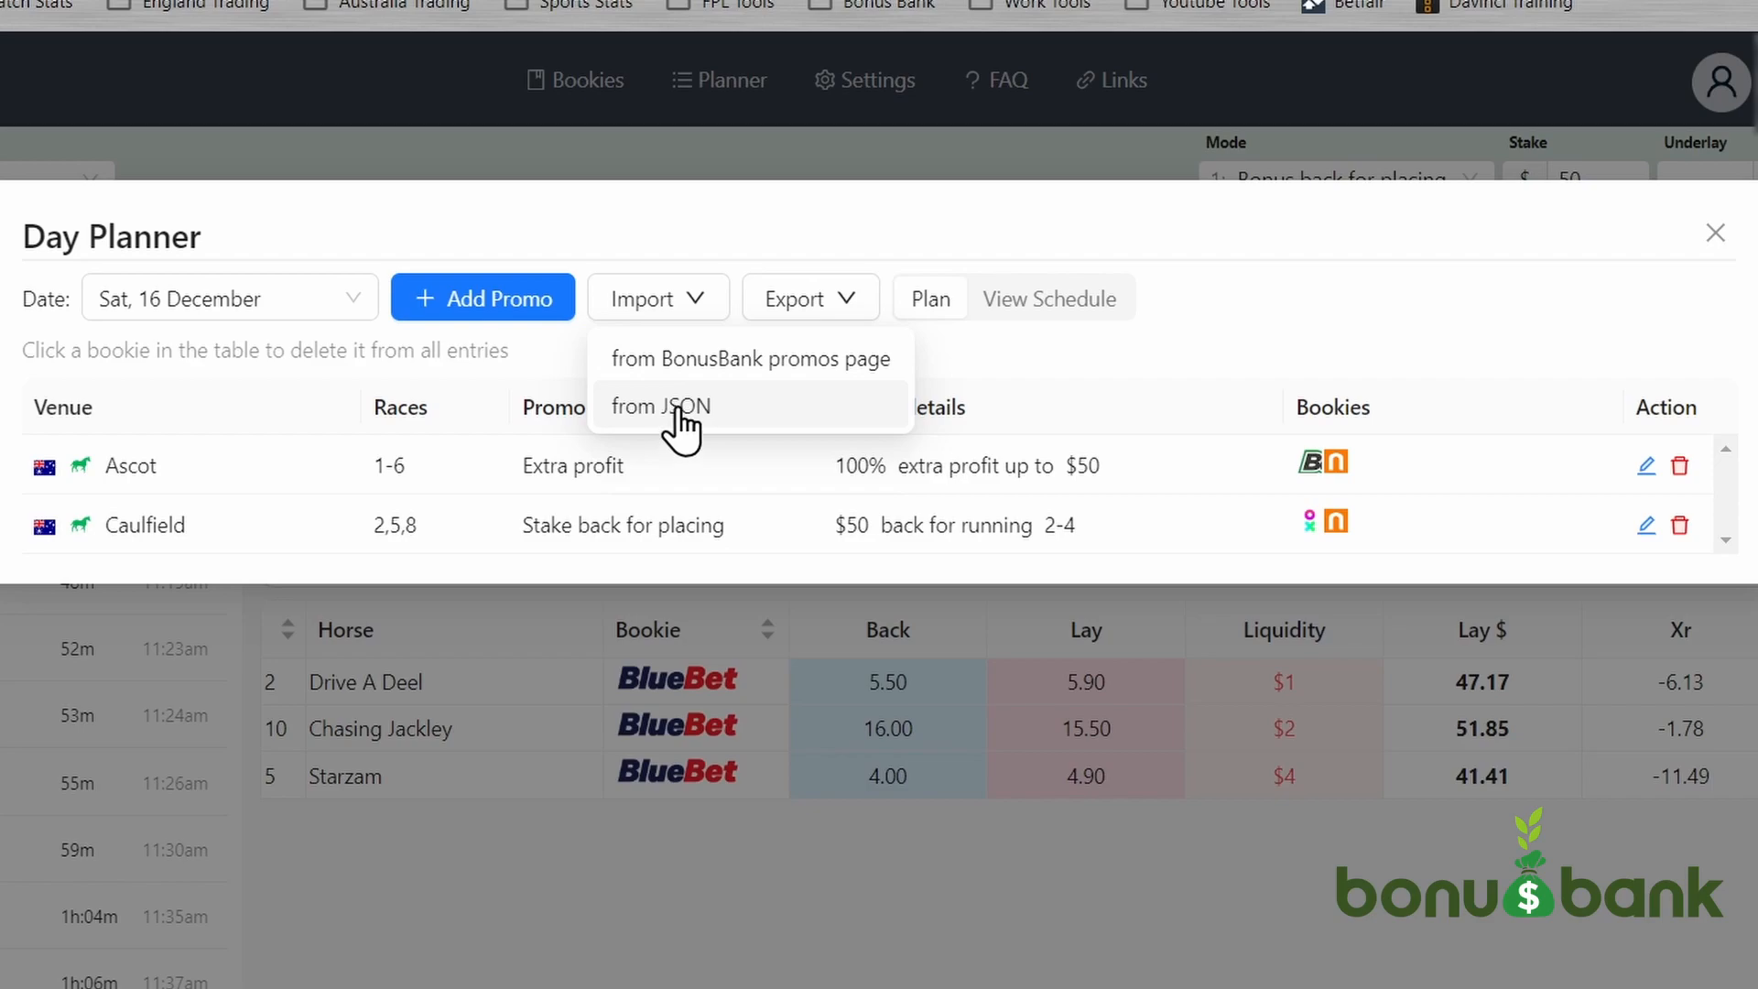
click(803, 215)
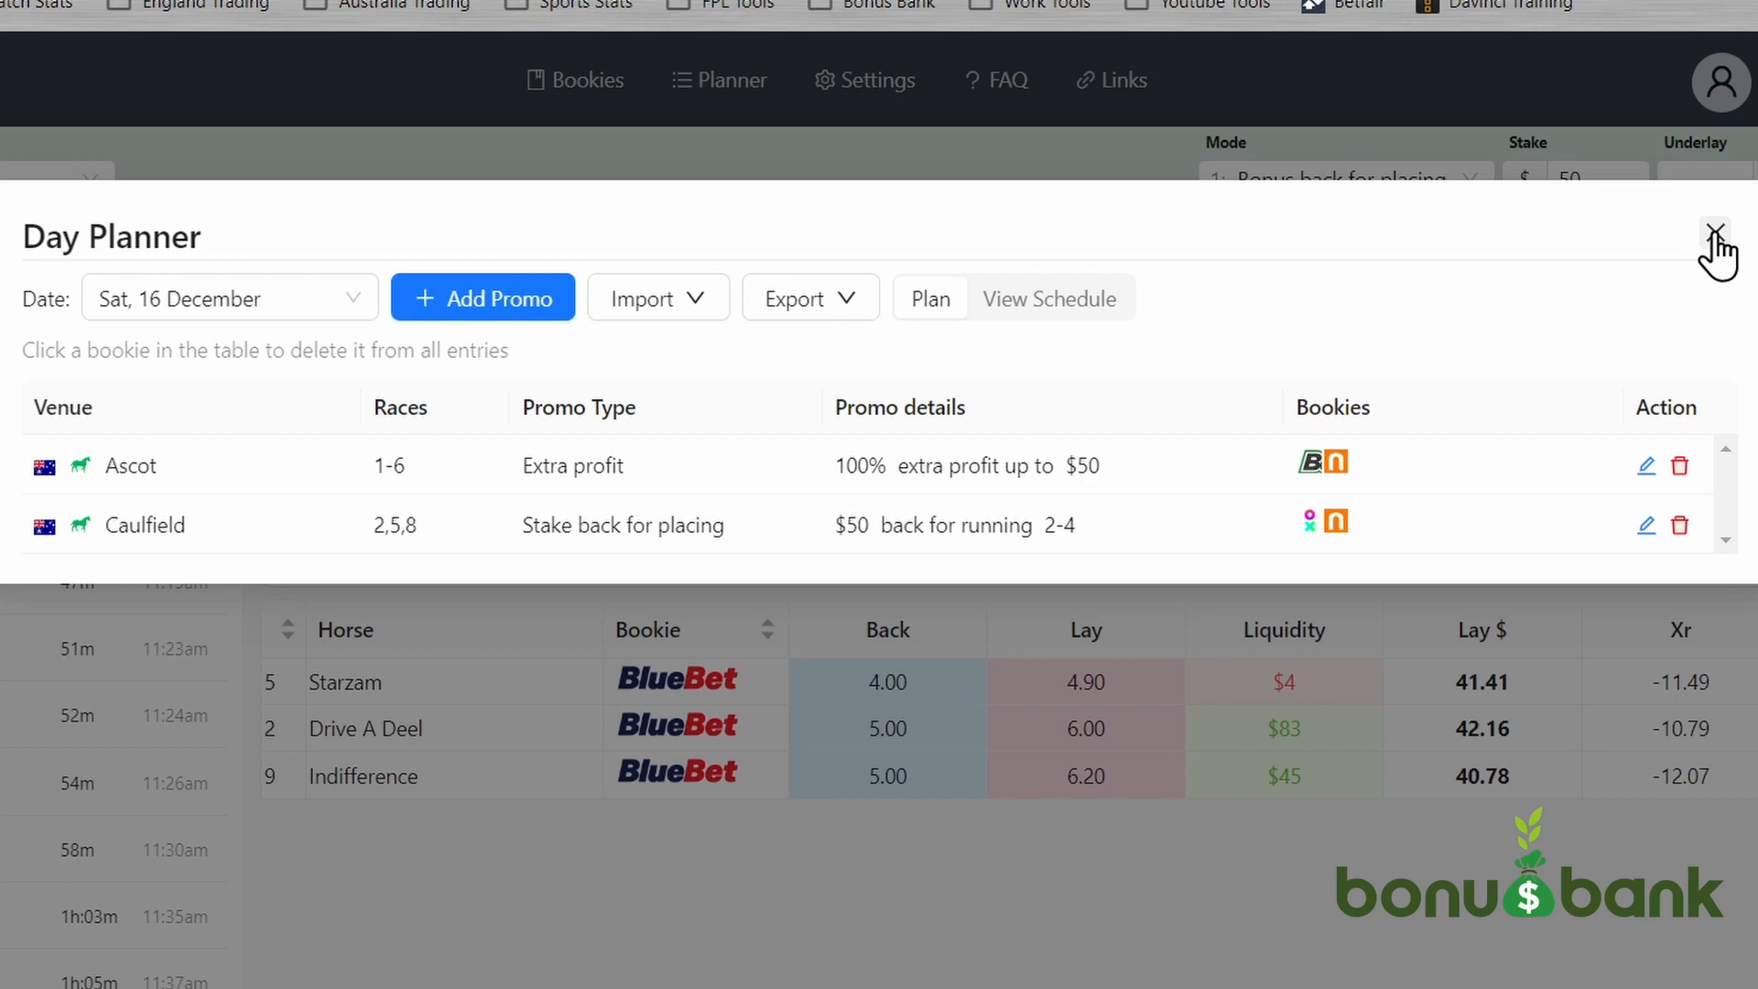
click(1714, 236)
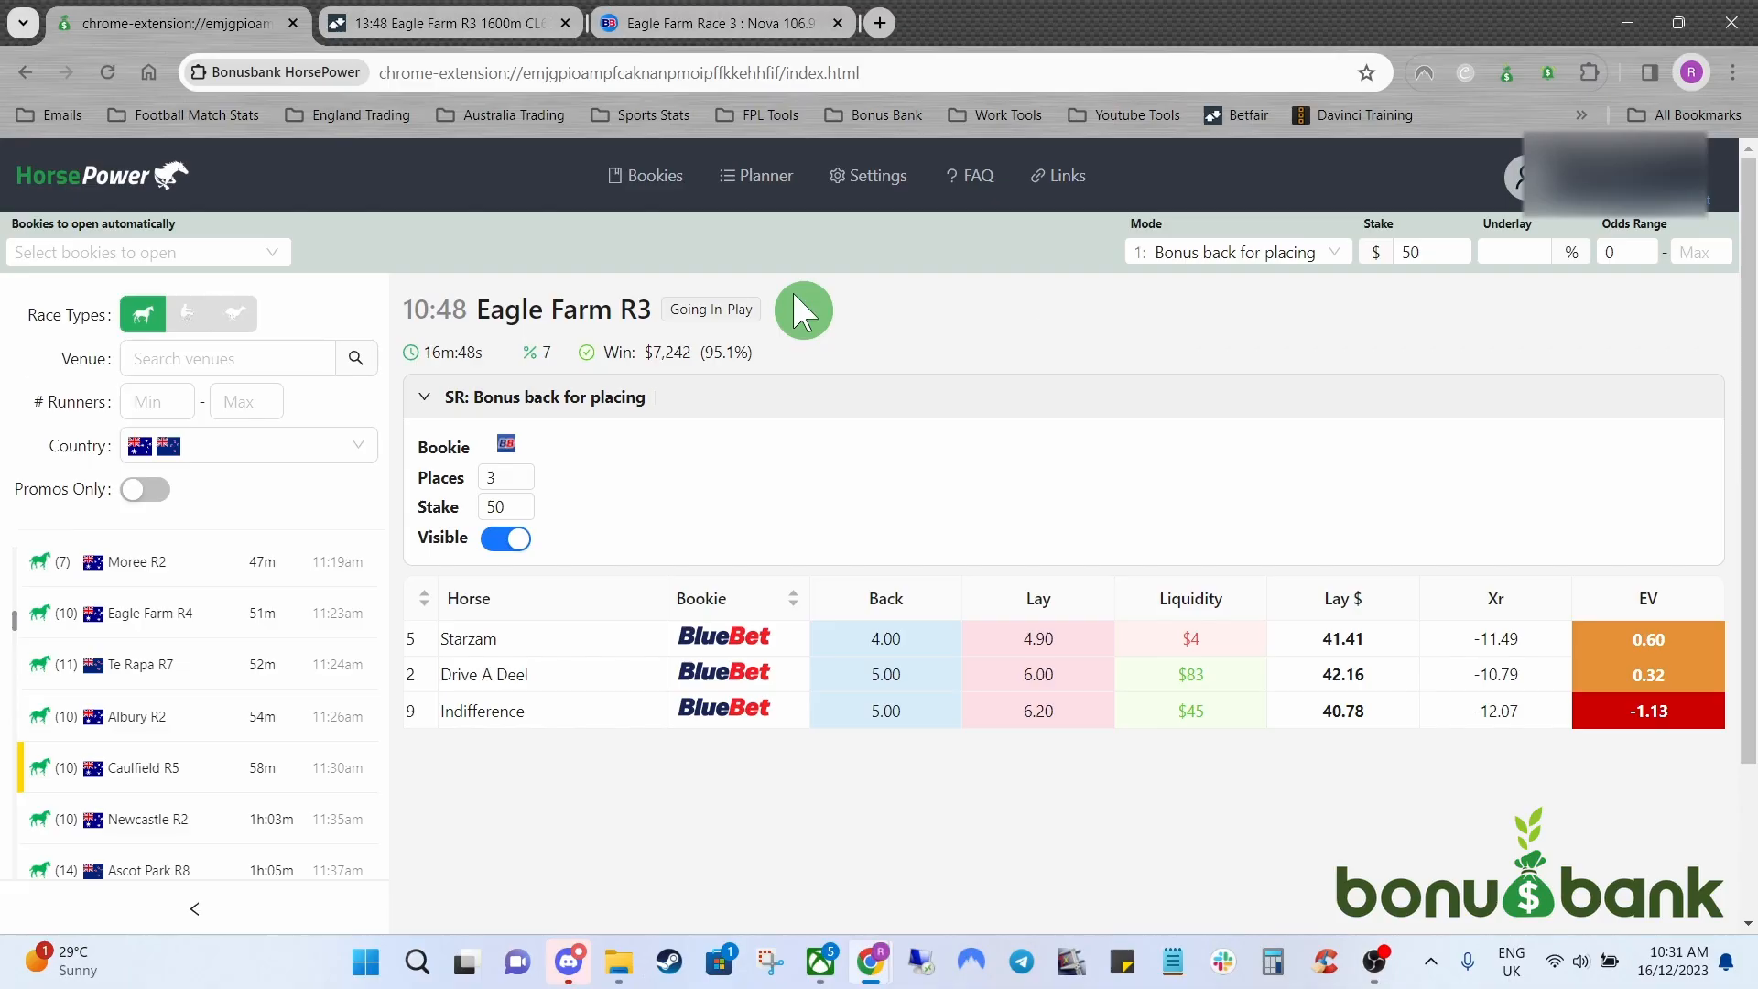